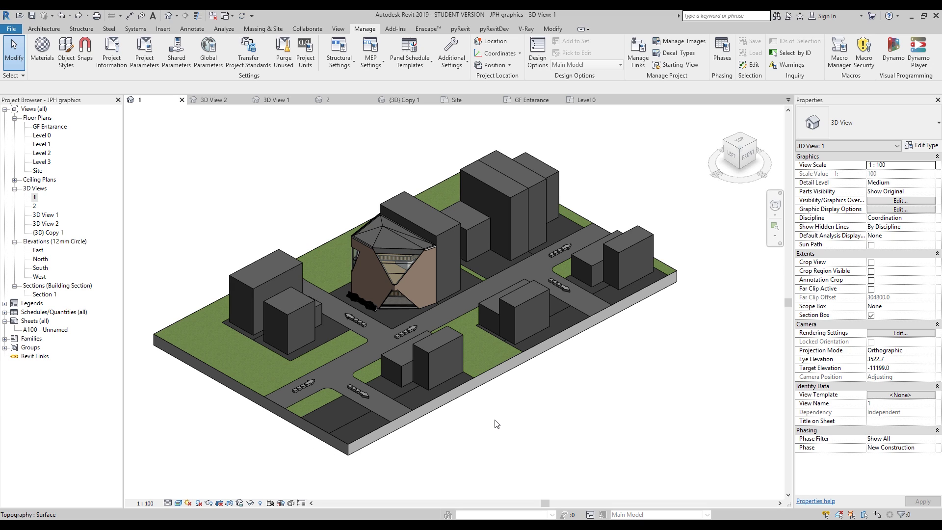
Set the 3D view's visual style to Realistic and its detail level to Fine.
middle_click_drag(500, 294, 558, 289)
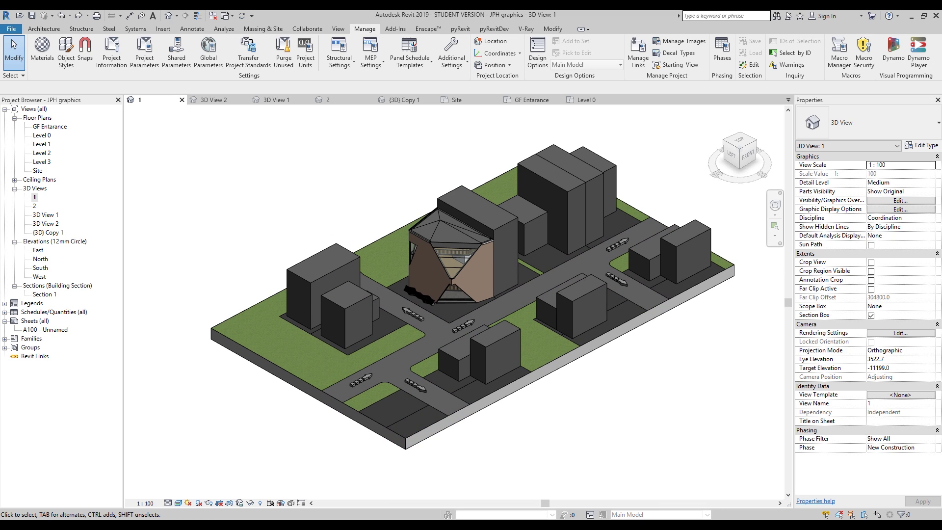
left_click(179, 502)
left_click(199, 488)
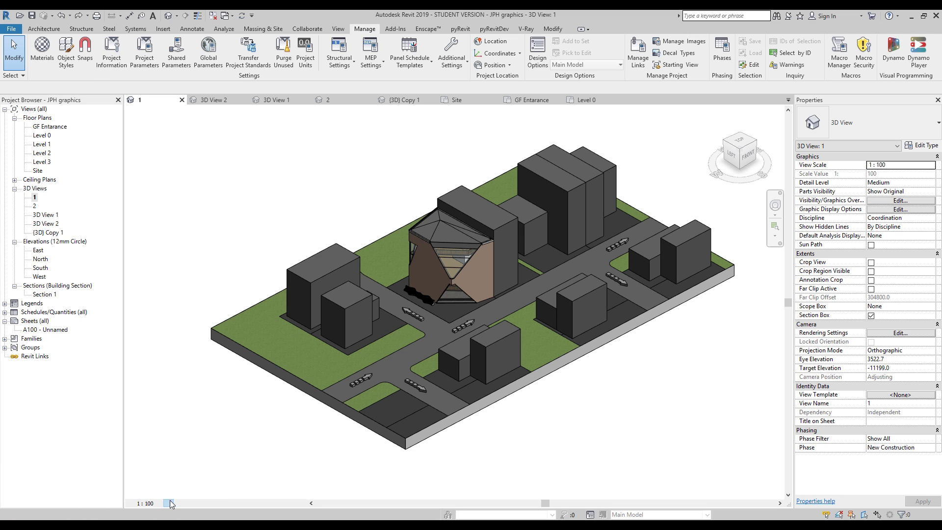
left_click(168, 503)
left_click(182, 492)
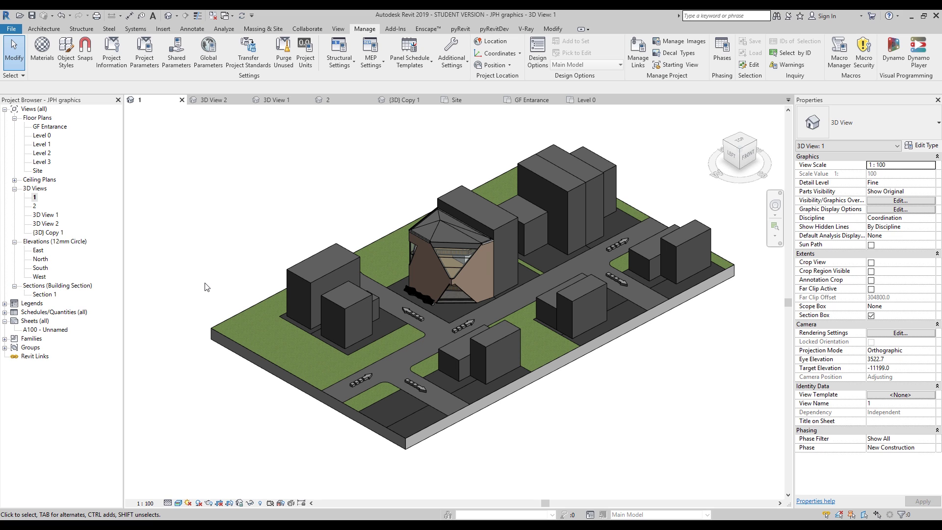
Examine the identity and graphics properties of the Air material in the Material Browser, then close it.
left_click(44, 53)
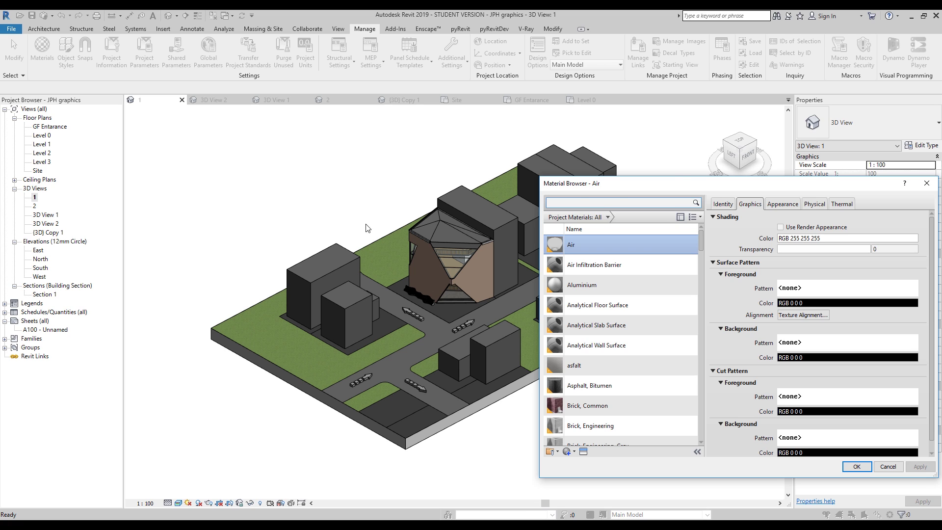
left_click_drag(671, 187, 470, 157)
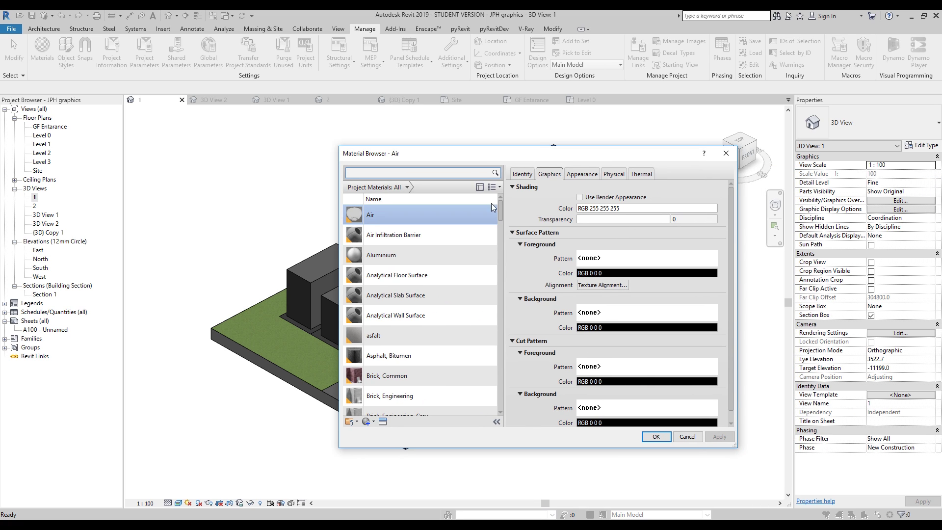
left_click_drag(336, 315, 198, 315)
left_click(441, 174)
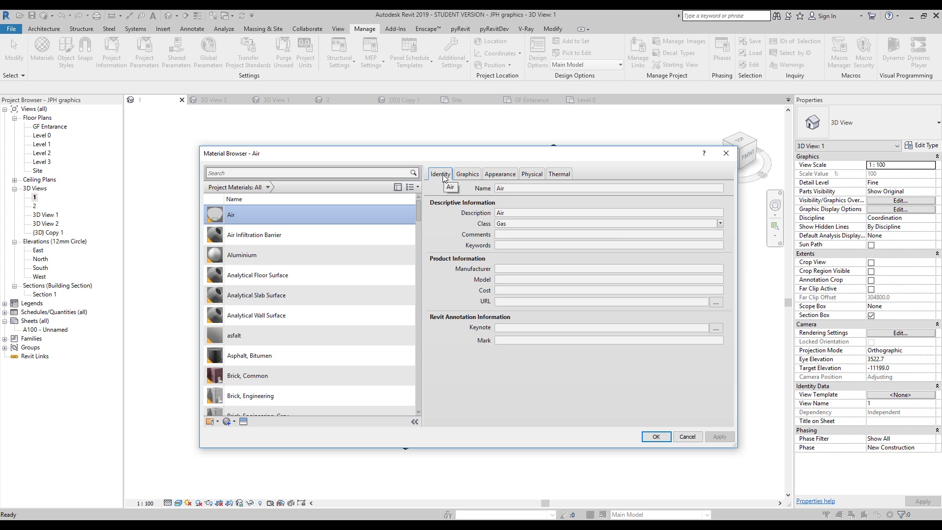
left_click(469, 176)
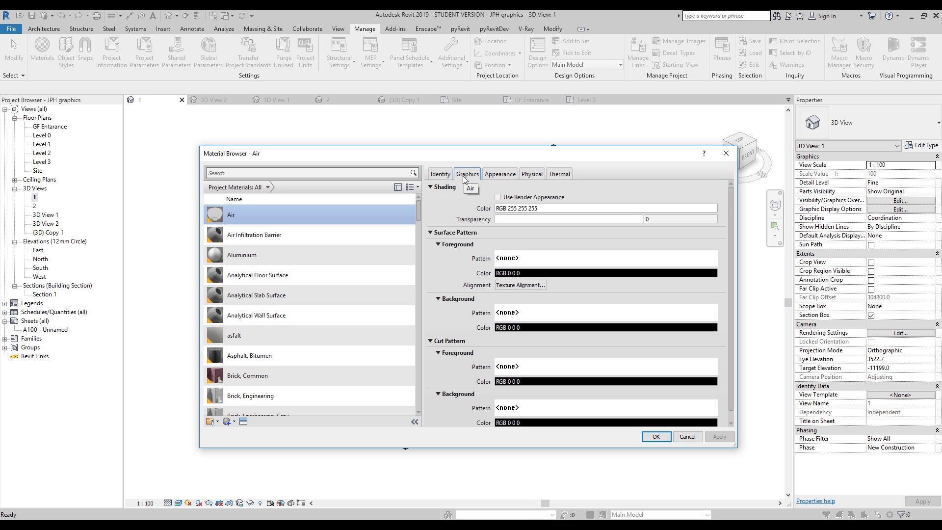
left_click_drag(461, 155, 579, 138)
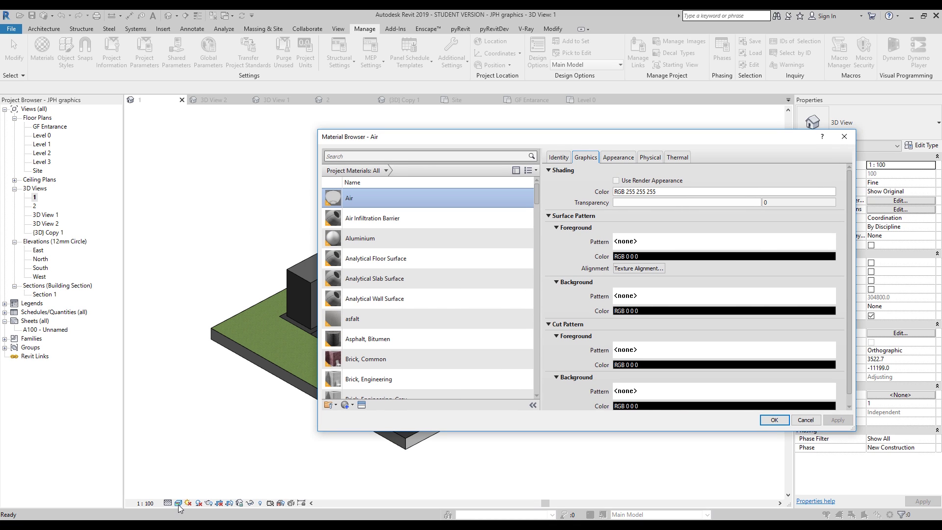
scroll(376, 396, "down", 1)
left_click(844, 136)
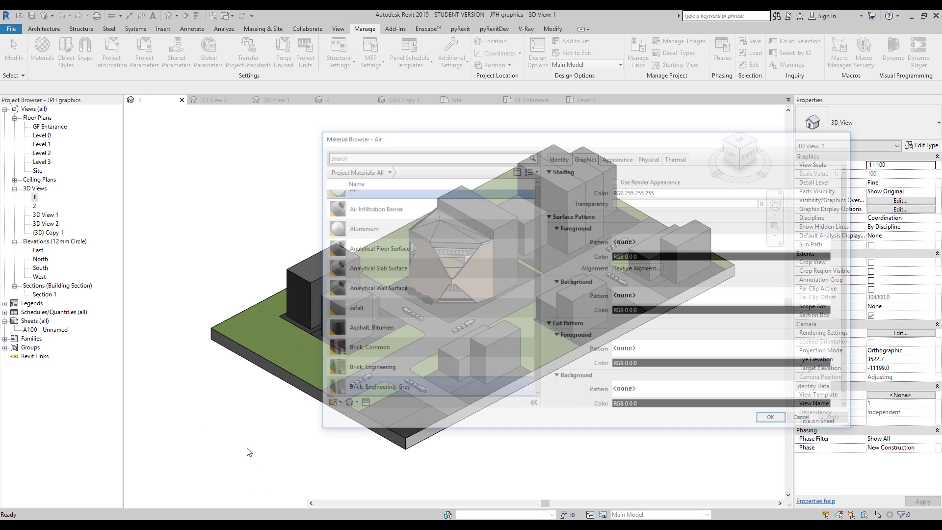
Review the view's visual style options and examine the appearance properties of the Air material.
left_click(178, 503)
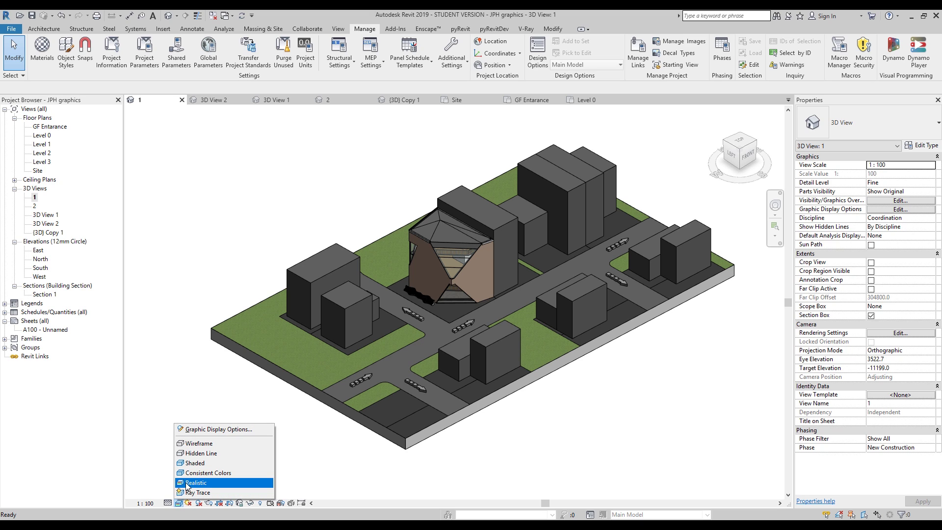
left_click(42, 49)
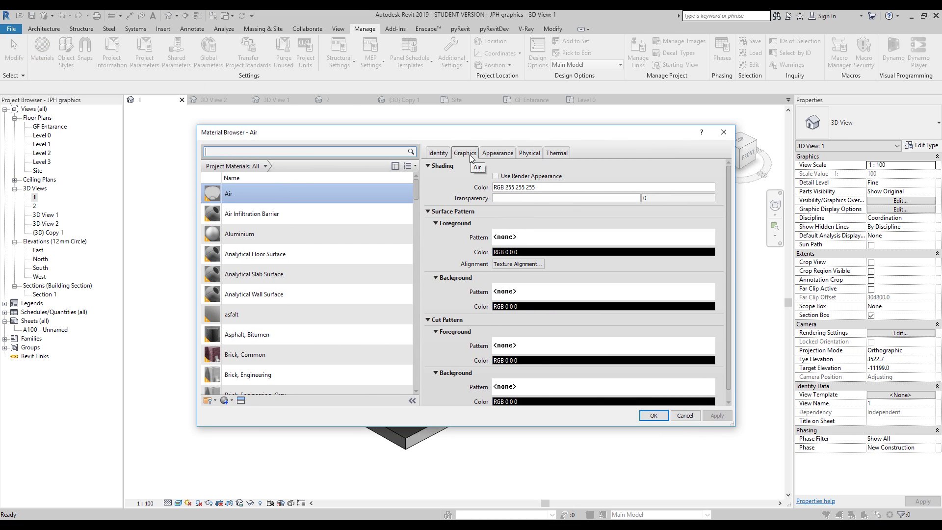
left_click(507, 153)
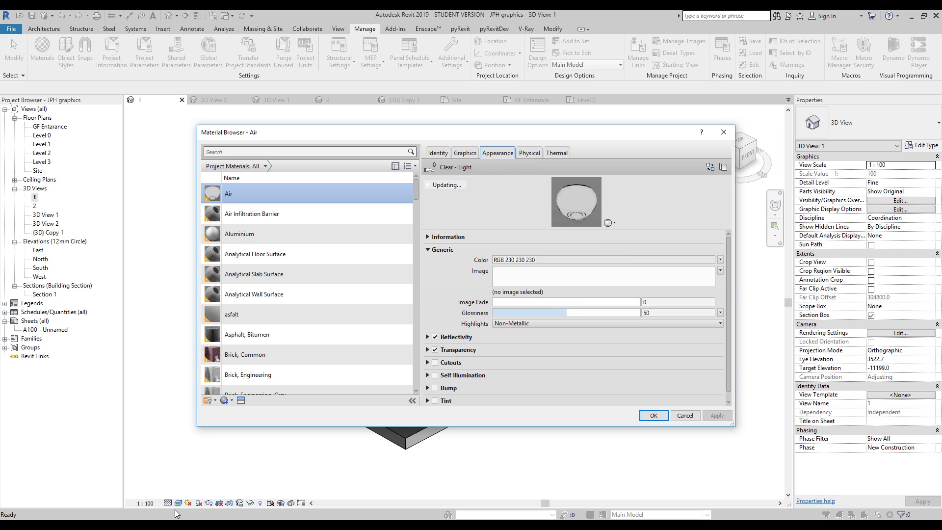
scroll(287, 371, "down", 1)
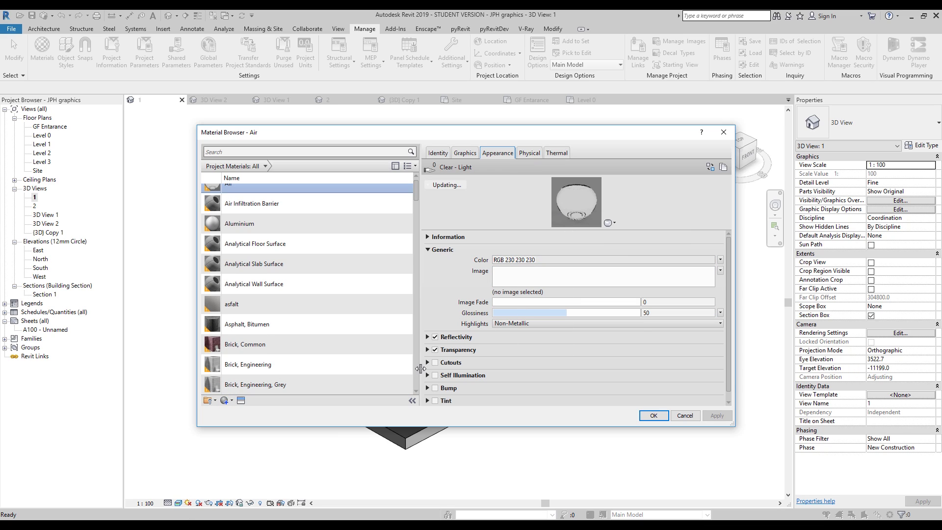
left_click(653, 415)
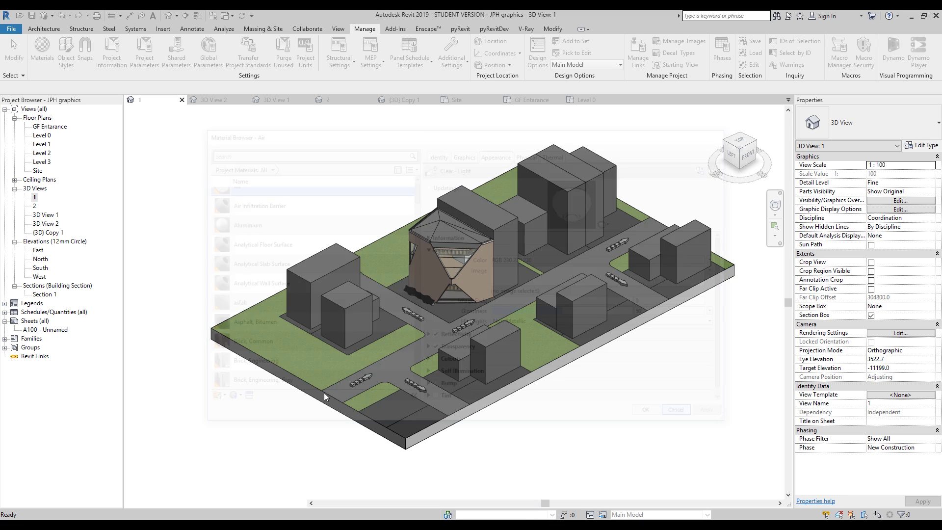
Open the material of the road subregion and rename it PopRoad.
left_click(388, 367)
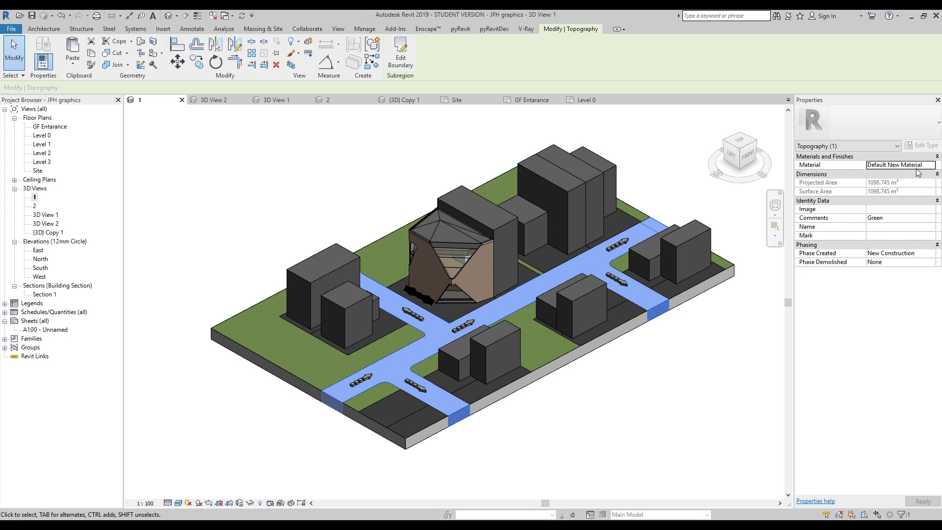
left_click(933, 167)
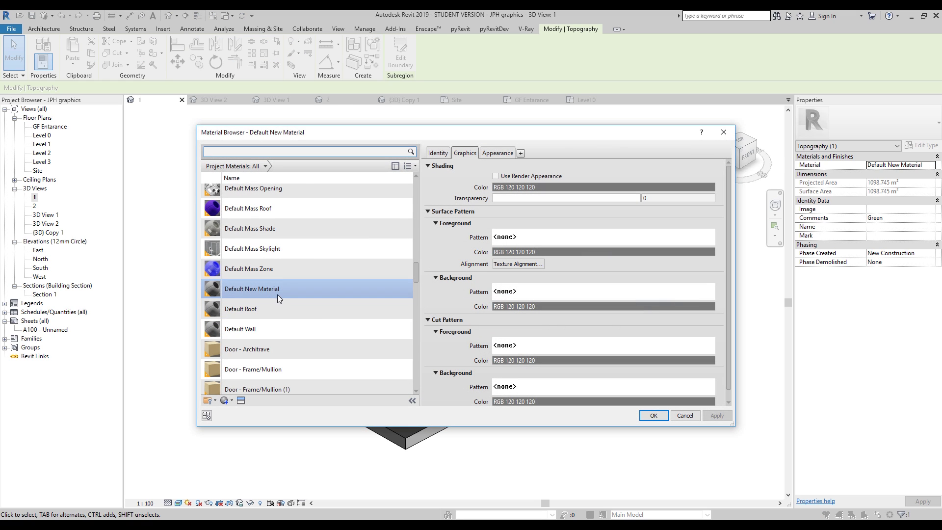
left_click(442, 154)
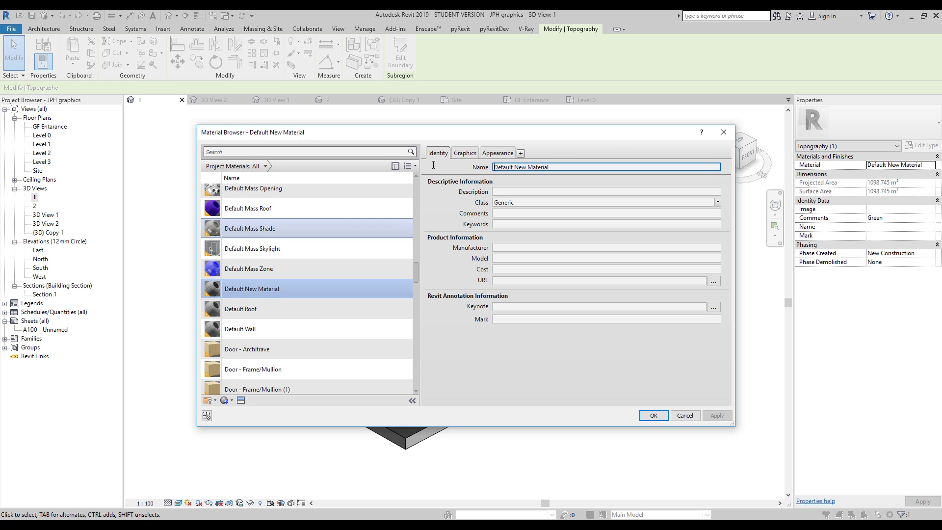
left_click_drag(549, 167, 487, 166)
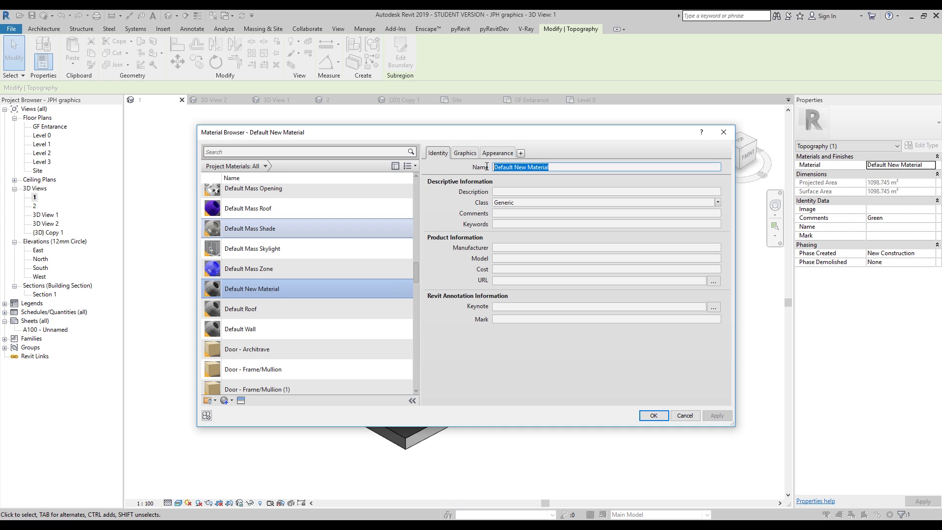
type("PopRoad")
Preview the texture files in the folder and assign 27-24-Free-High-Res-Textures.jpg as PopRoad's appearance image.
left_click(497, 153)
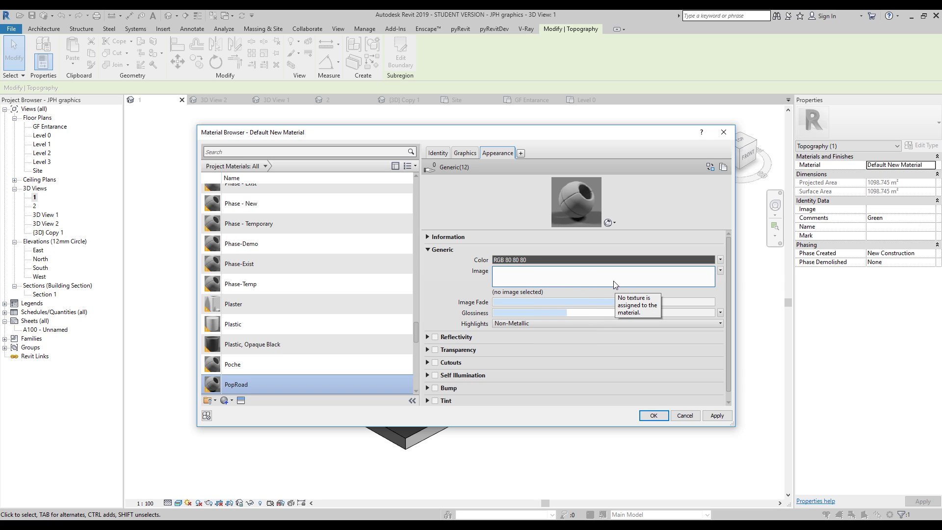
left_click(719, 270)
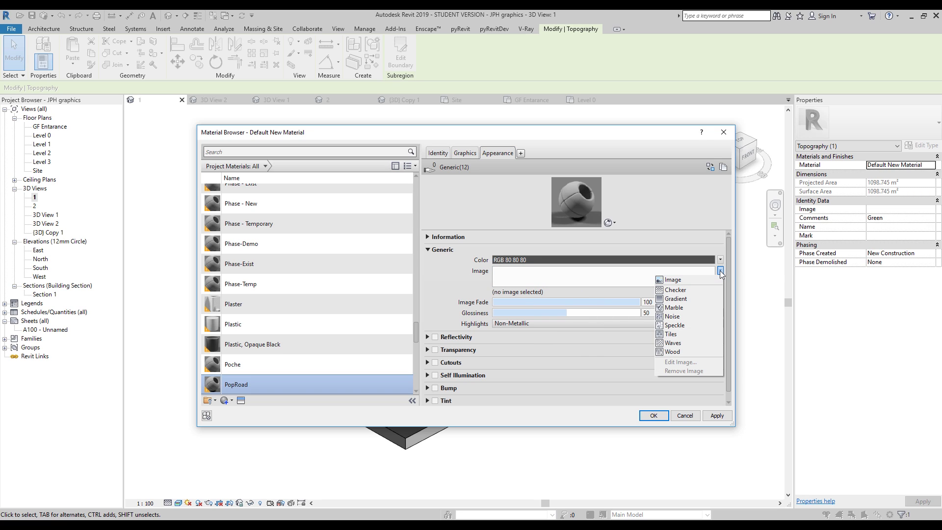
left_click(678, 283)
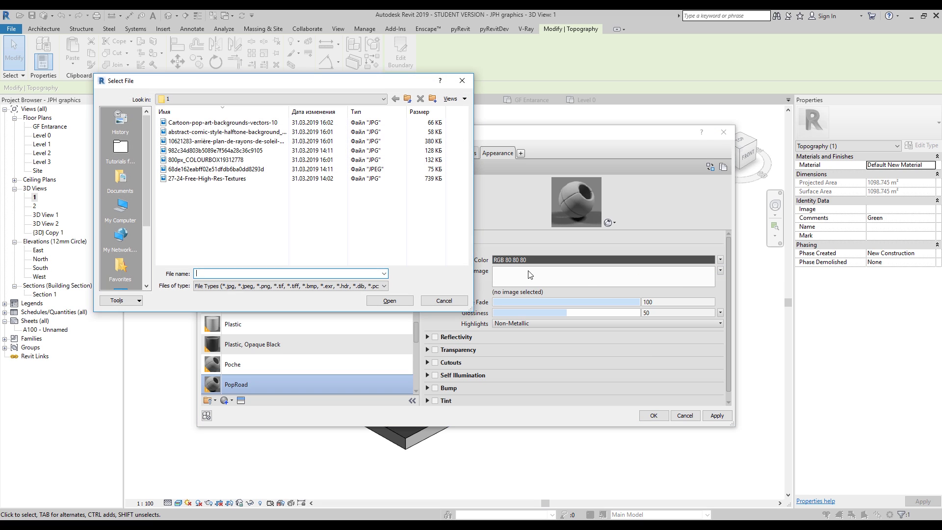
left_click(464, 98)
left_click(361, 214)
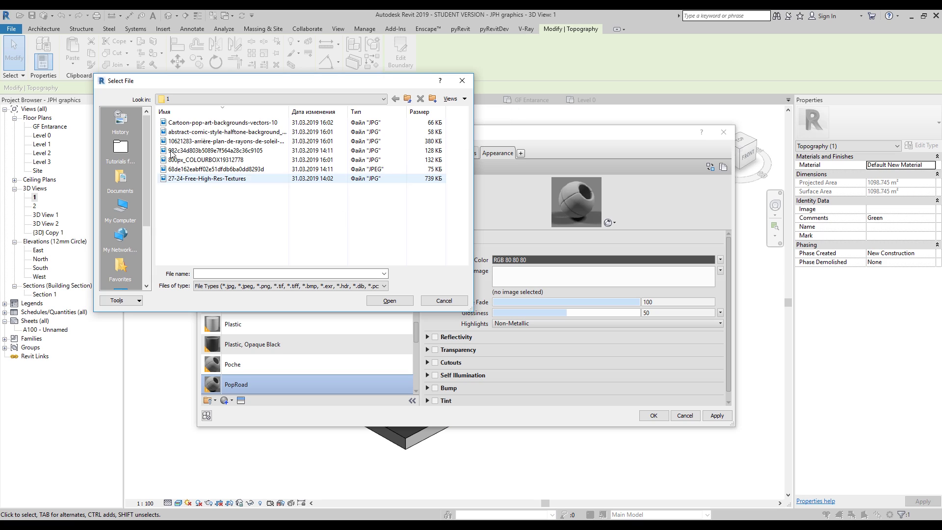
left_click(185, 126)
left_click(186, 131)
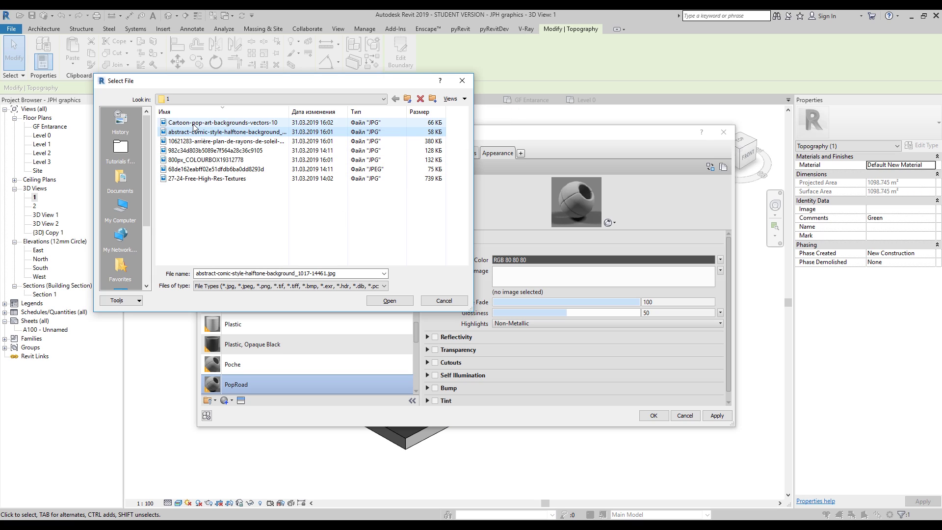
key("Return")
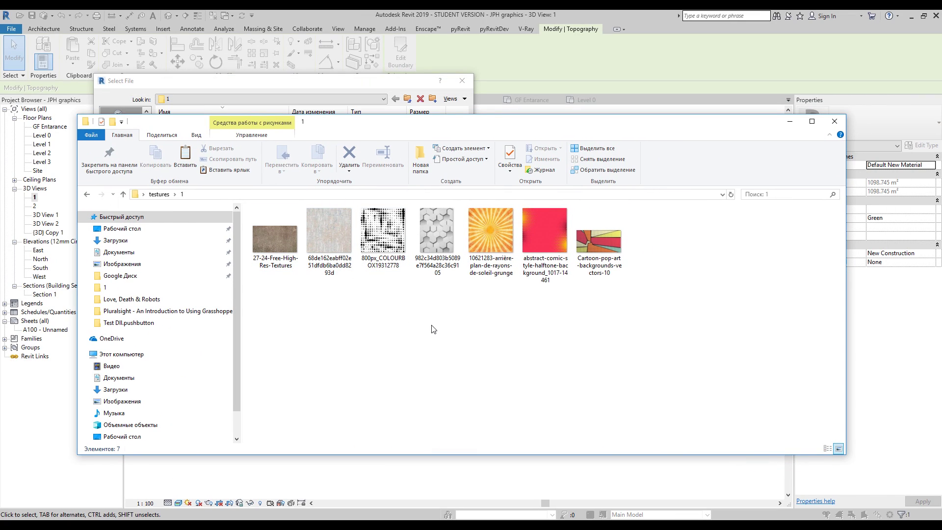
left_click(267, 235)
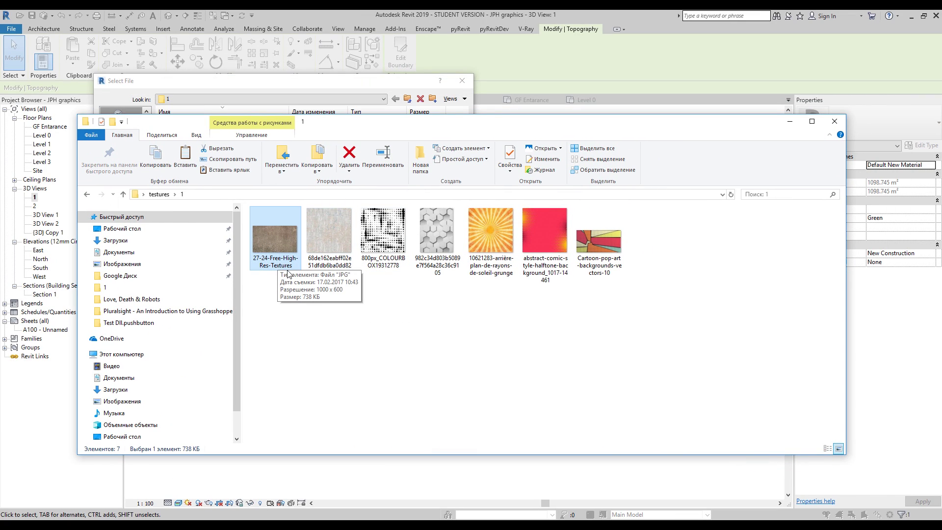
left_click(791, 121)
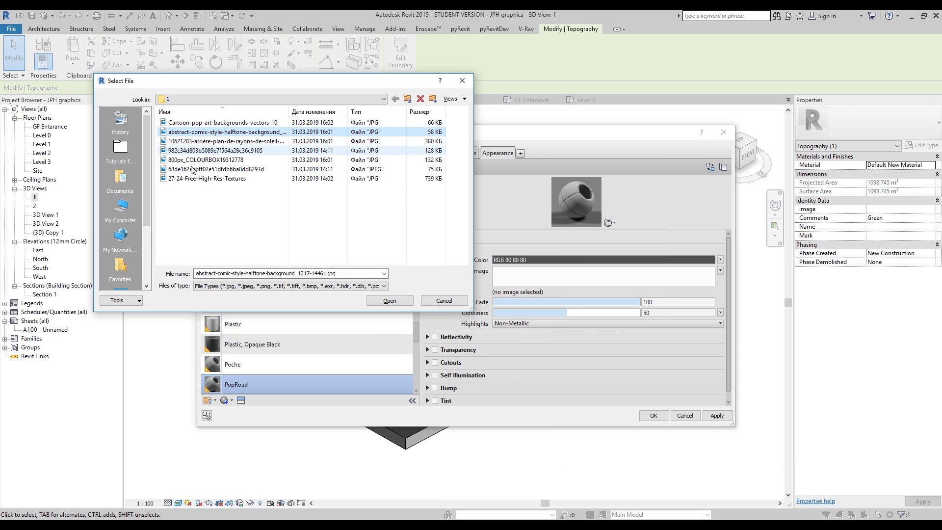
left_click(200, 179)
left_click(375, 303)
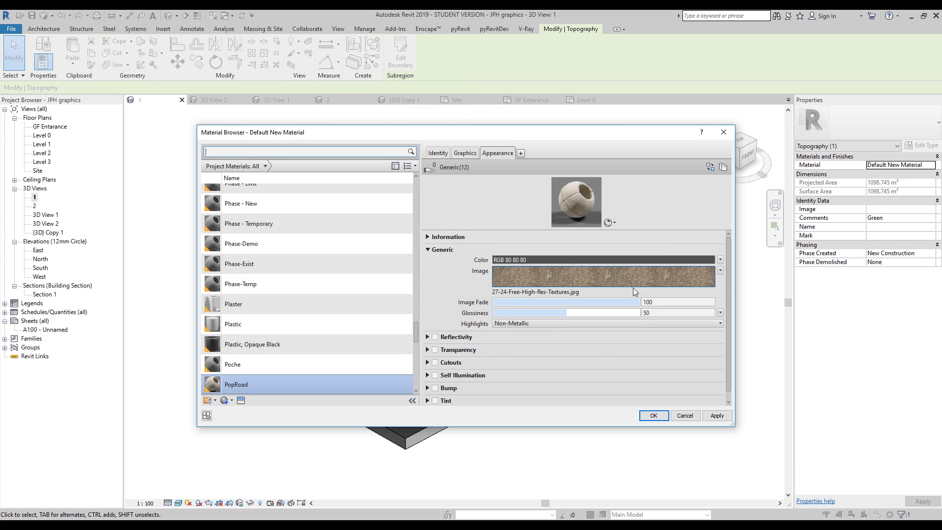
Check PopRoad's texture image settings, apply the material to the road subregion and clear the selection.
left_click(604, 278)
left_click(358, 149)
left_click(654, 415)
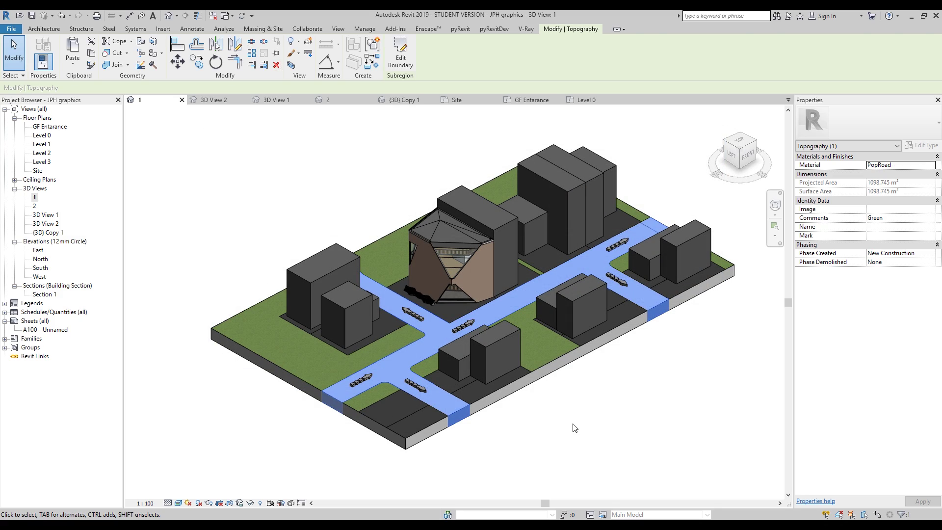
left_click(571, 427)
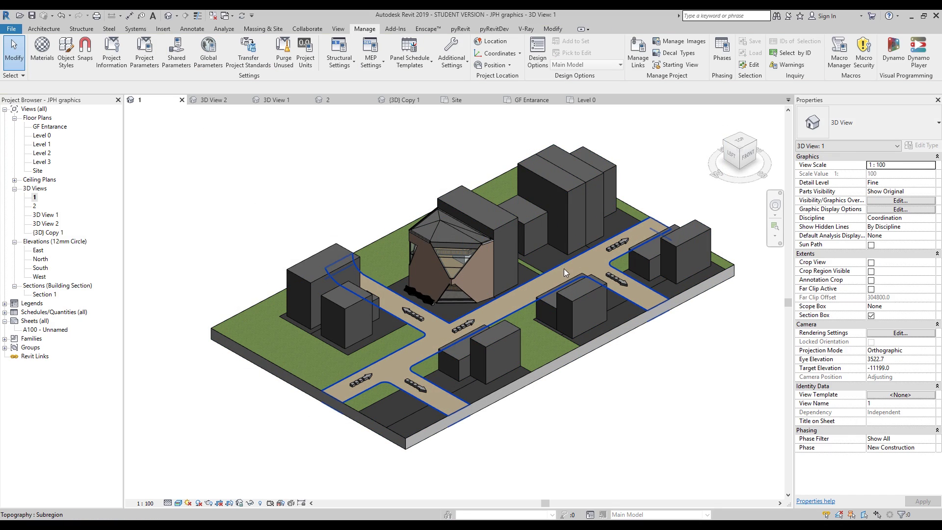
Inspect the texture on the road surface up close and across the whole site model.
scroll(393, 359, "up", 3)
scroll(393, 381, "up", 10)
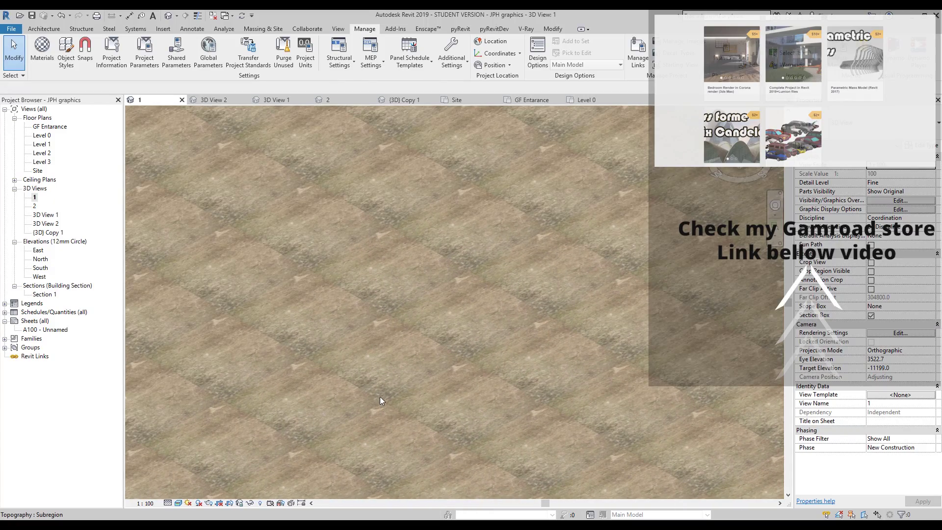
scroll(388, 371, "down", 3)
scroll(394, 363, "down", 6)
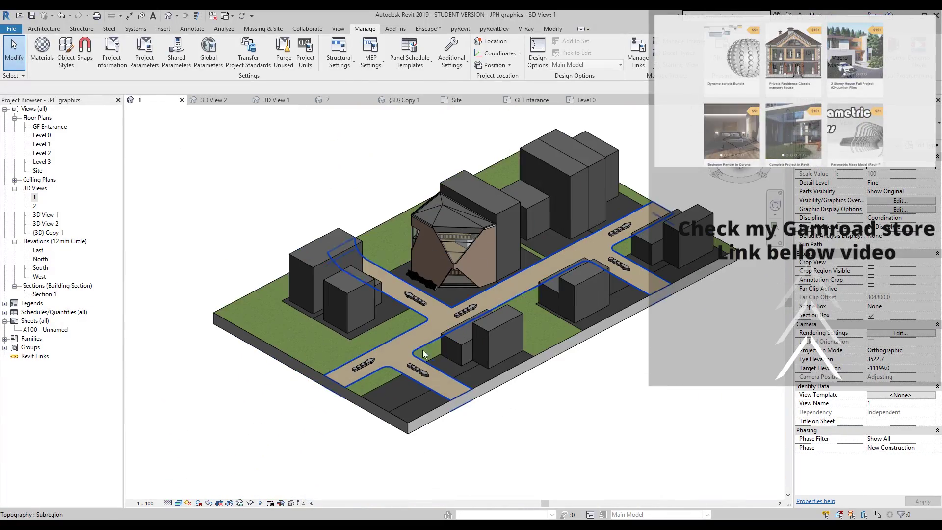
middle_click_drag(422, 349, 424, 375)
scroll(393, 369, "up", 4)
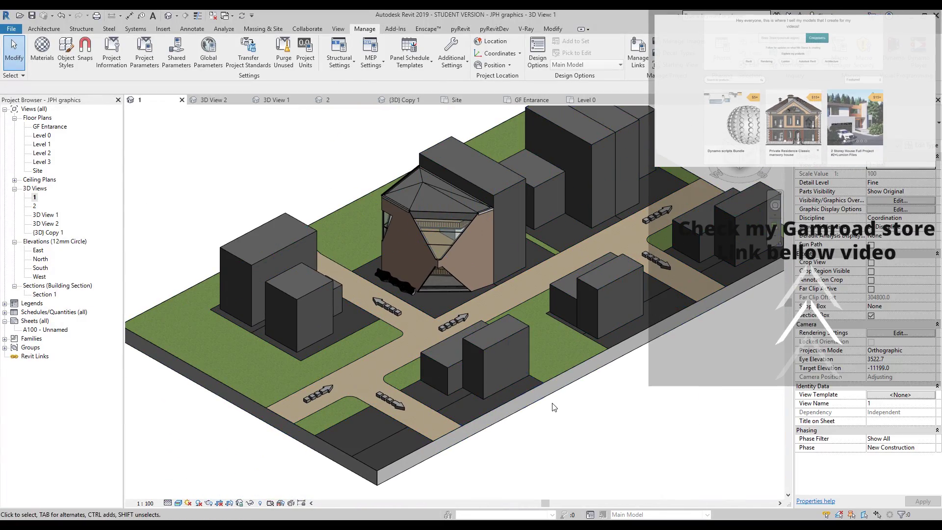
middle_click_drag(565, 422, 560, 420)
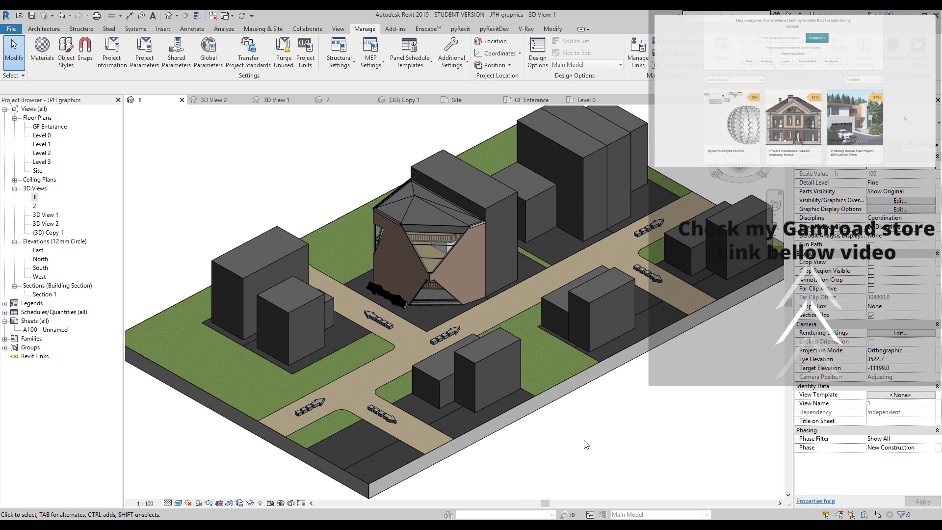
Set the sample size of PopRoad's texture image to 30004,80 mm and apply it to the road.
left_click(43, 59)
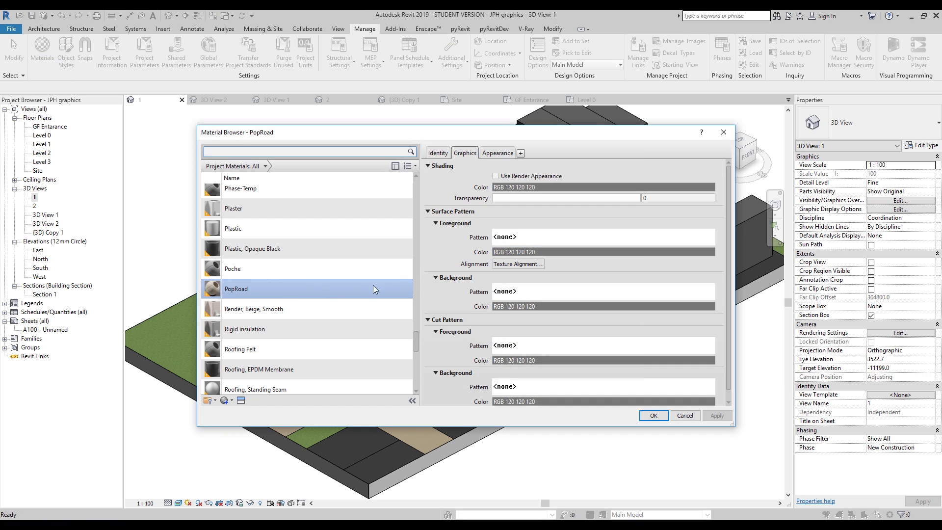
left_click(482, 154)
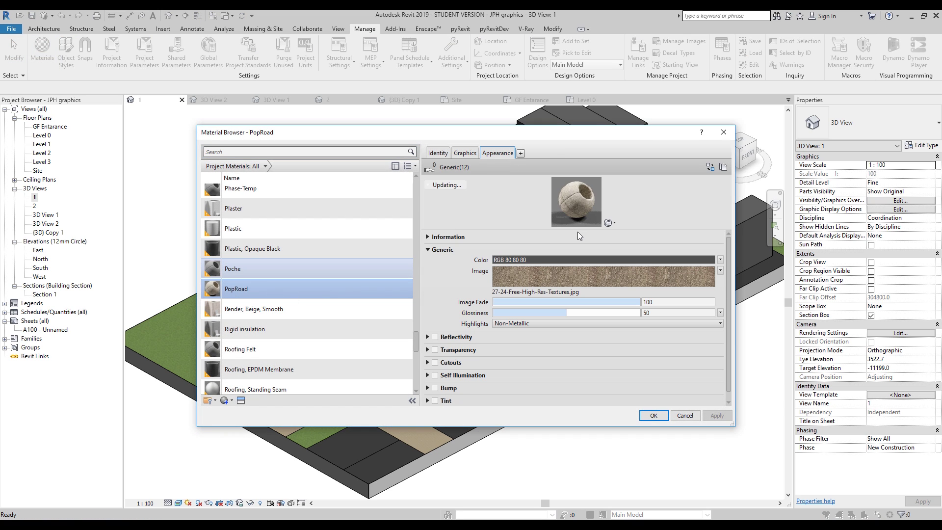
left_click(577, 281)
left_click_drag(363, 321, 364, 348)
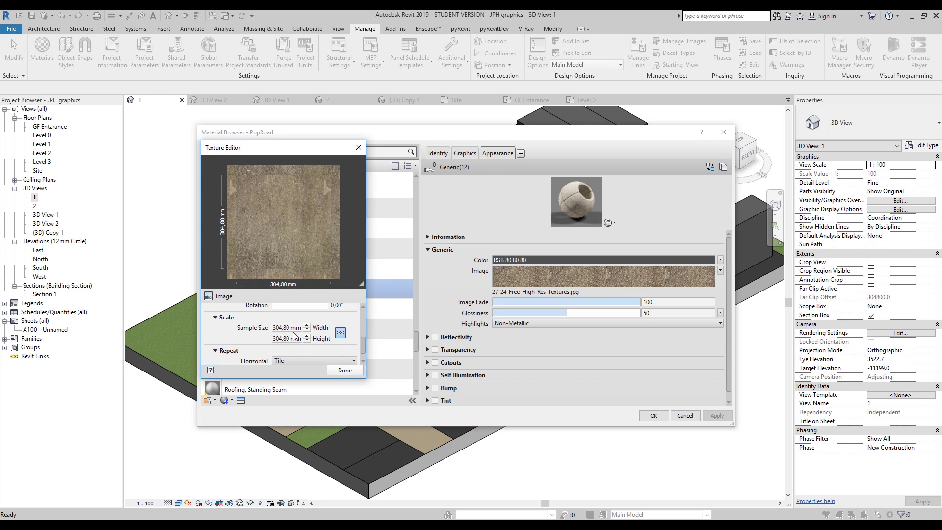
left_click(276, 327)
left_click(285, 327)
type("00")
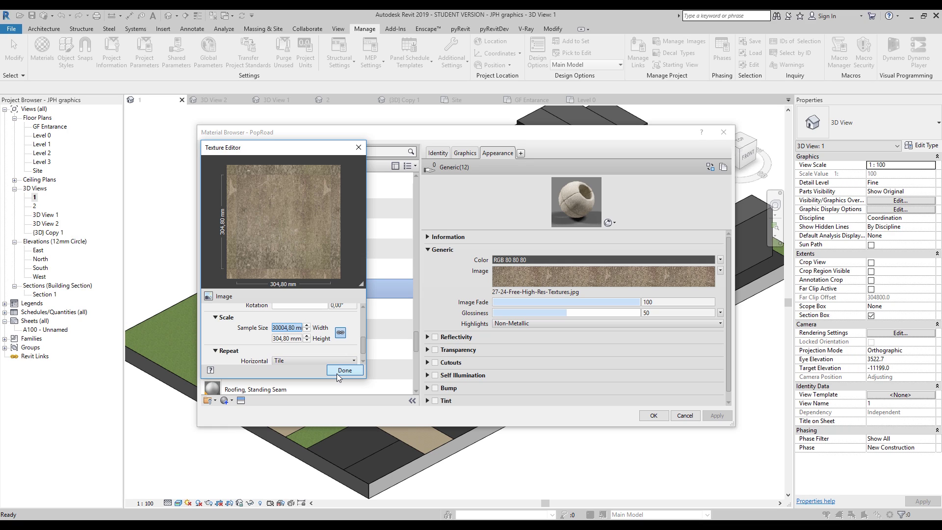
key("Return")
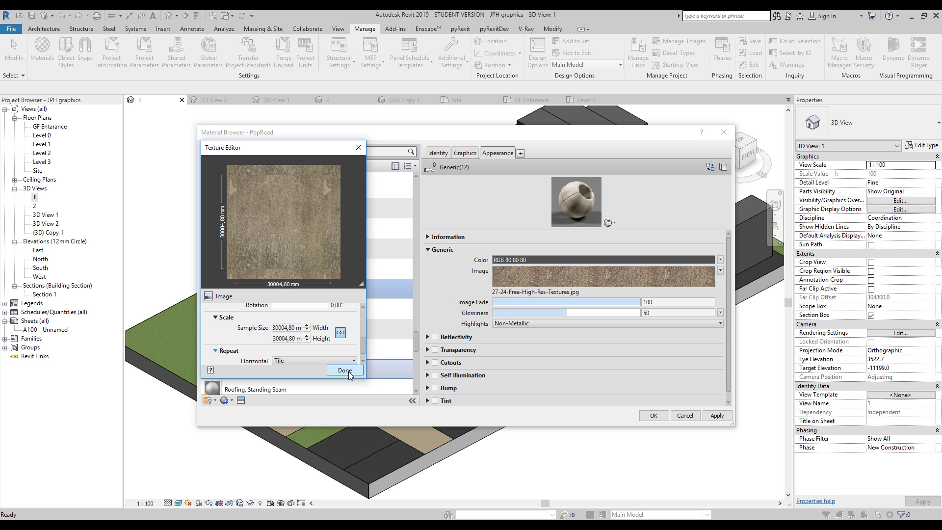
left_click(348, 372)
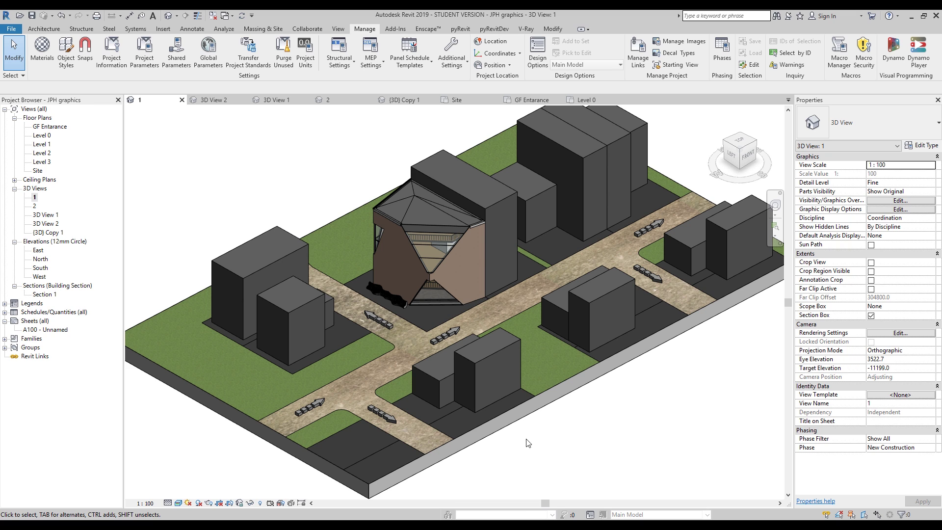
Select the site topography surface and open the appearance image settings of its Grass material.
left_click(269, 392)
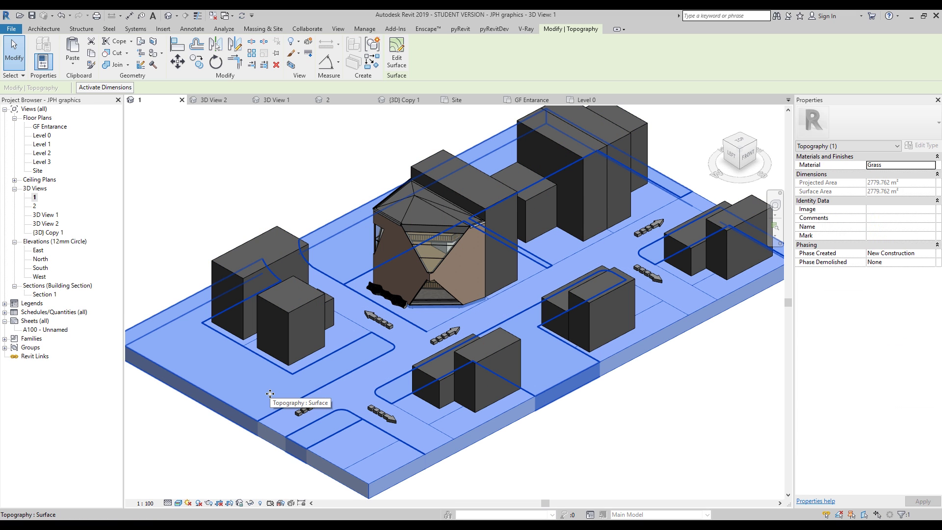
key("Escape")
left_click(240, 398)
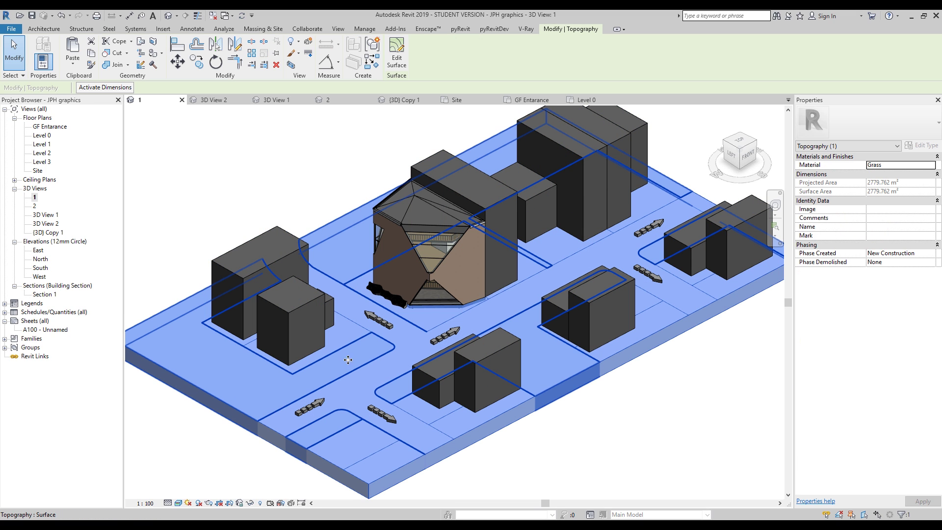
left_click(931, 167)
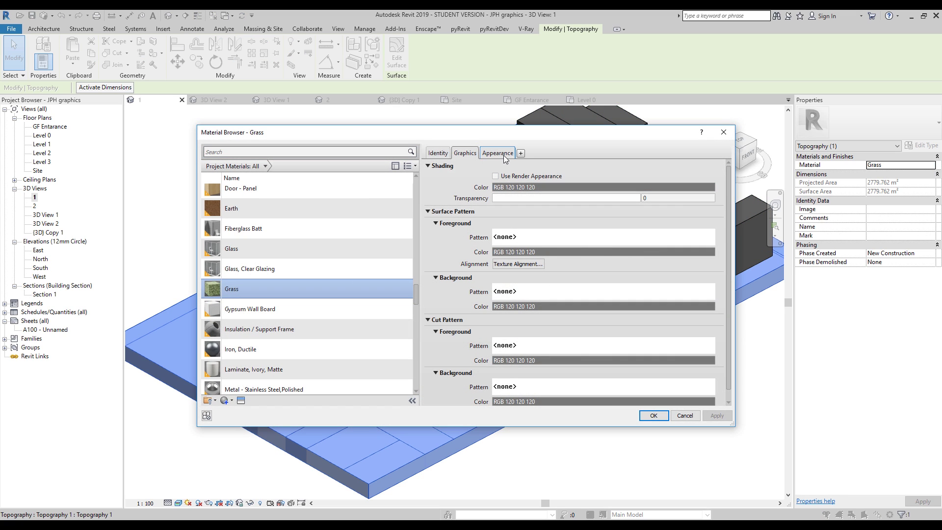
left_click(503, 155)
left_click(549, 269)
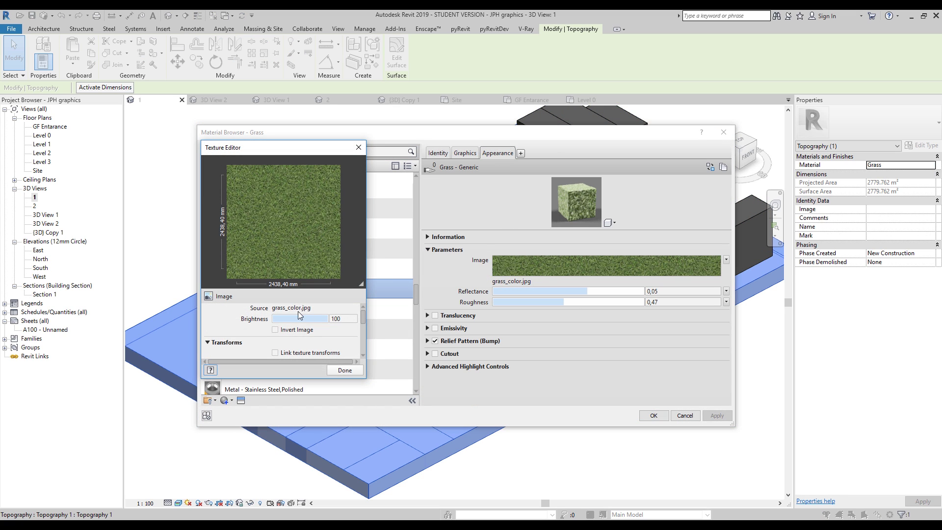
mouse_move(364, 320)
left_mouse_down()
mouse_move(363, 331)
mouse_move(368, 310)
left_mouse_up()
left_click(359, 147)
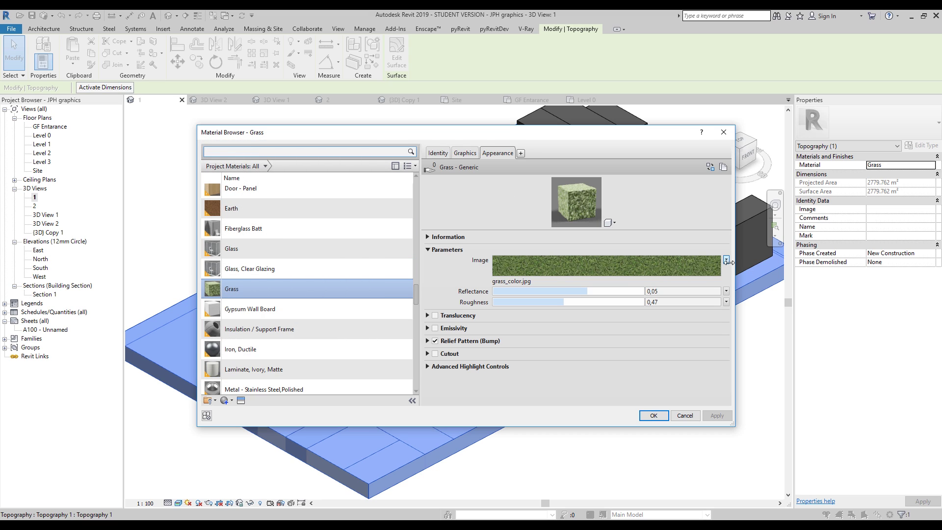
left_click(726, 260)
left_click(685, 288)
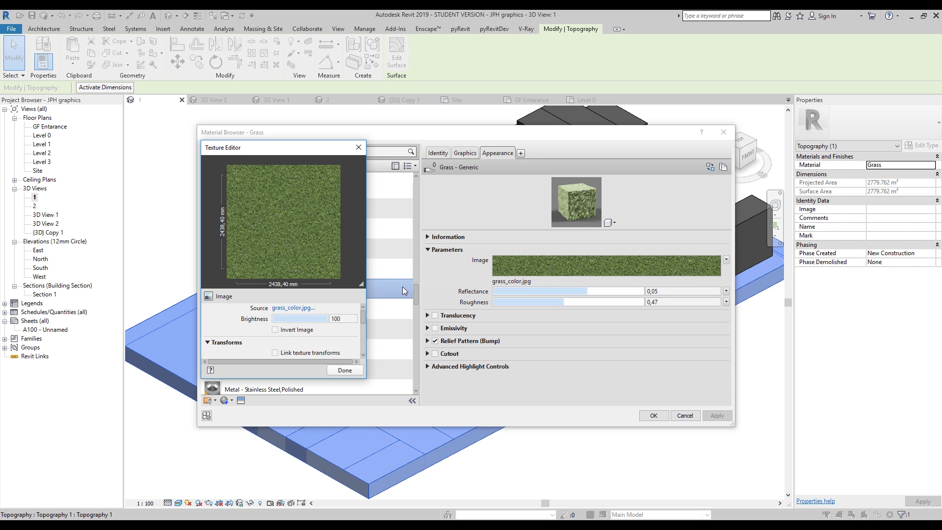
Browse for a replacement Grass image in subfolder 1 of the desktop folder testures.
left_click(302, 308)
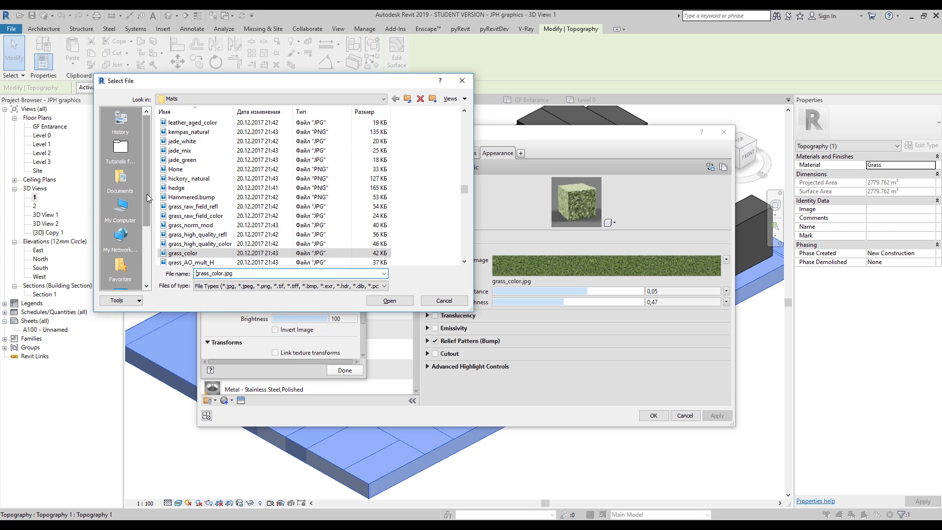
left_click_drag(146, 194, 149, 250)
left_click(122, 216)
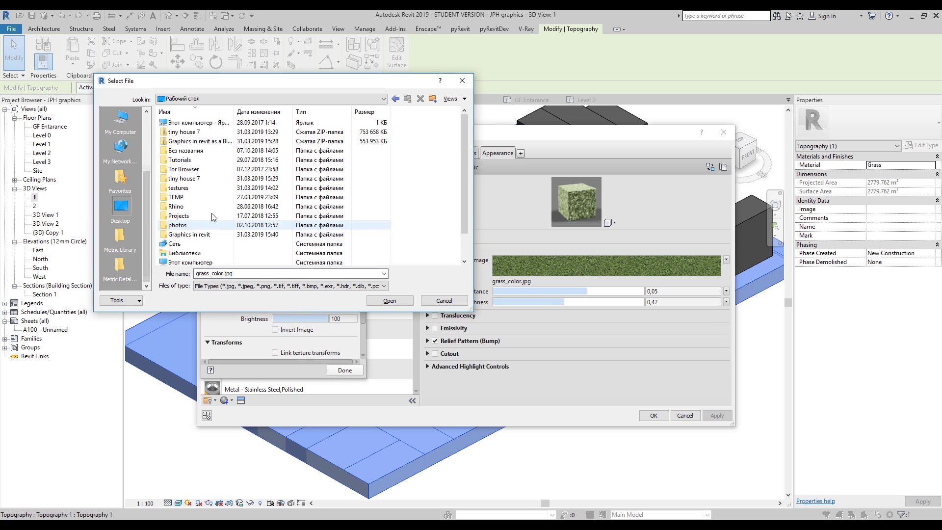
double_click(185, 191)
double_click(172, 123)
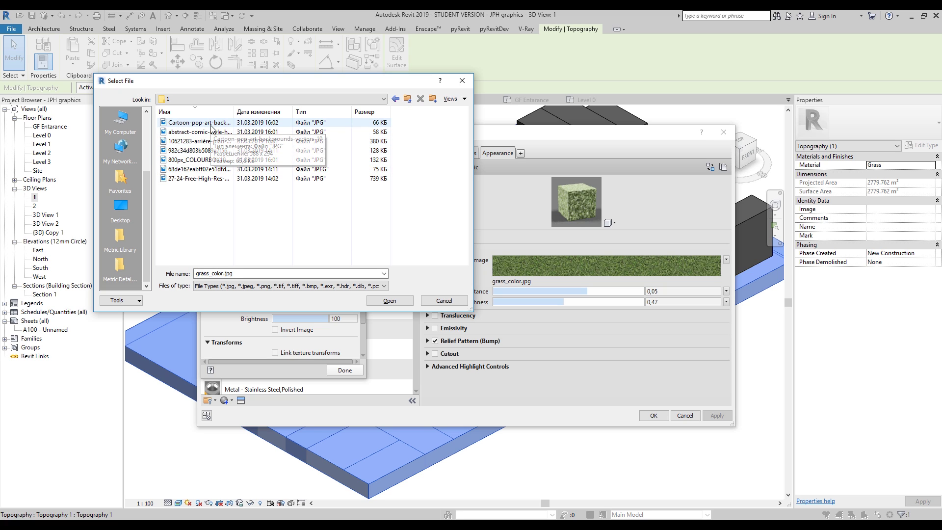
Preview the texture files in the folder and assign abstract-comic-style-halftone-background_1017-14461.jpg as Grass's appearance image.
key("alt+Tab")
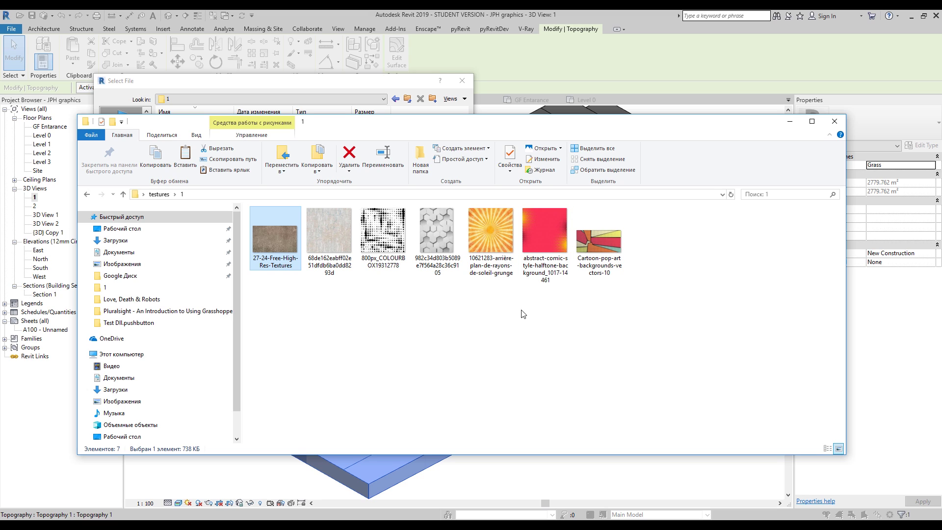
left_click(546, 232)
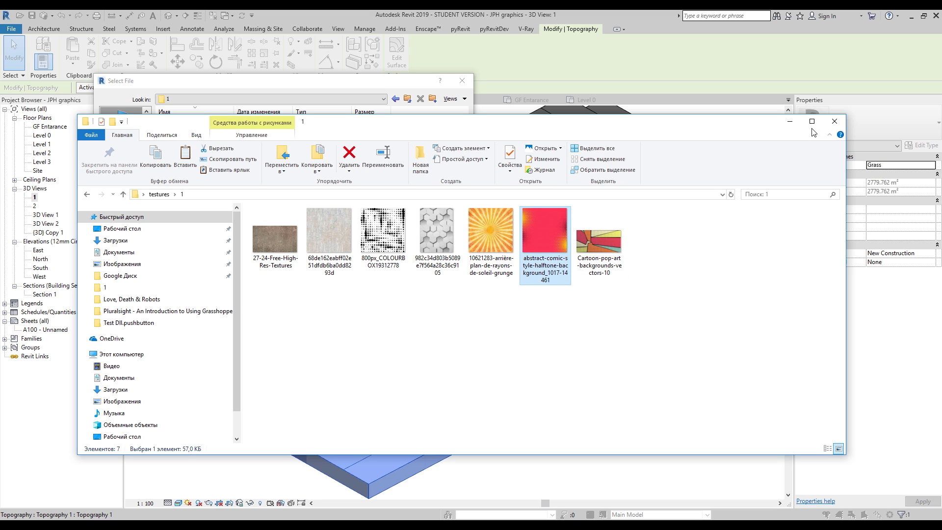
key("alt+Tab")
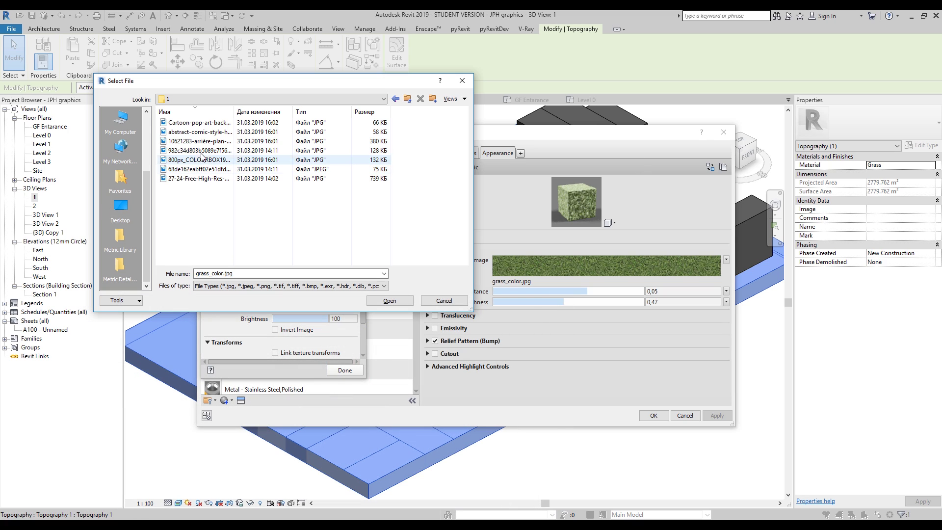
left_click(199, 132)
left_click(389, 300)
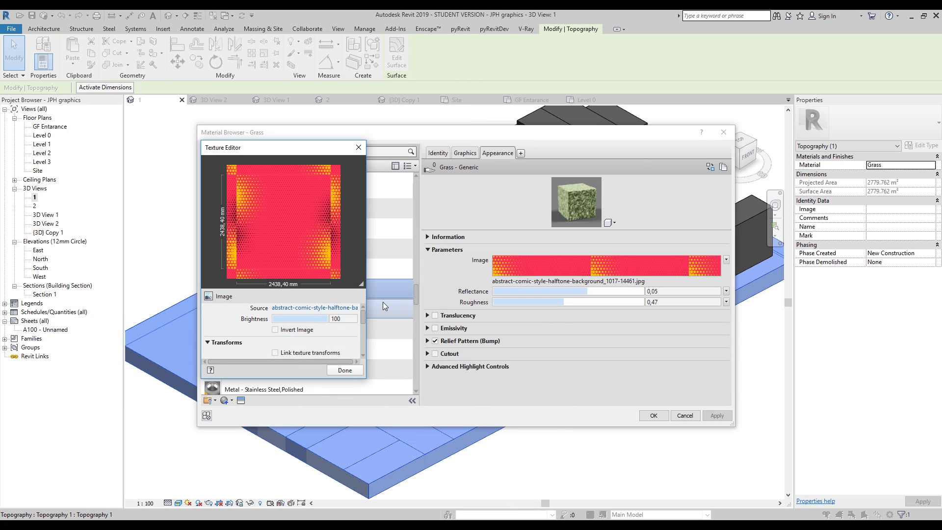
Set the Grass texture's sample size to 24038,40 mm, apply the material and clear the topography selection.
scroll(290, 324, "down", 4)
scroll(337, 325, "down", 2)
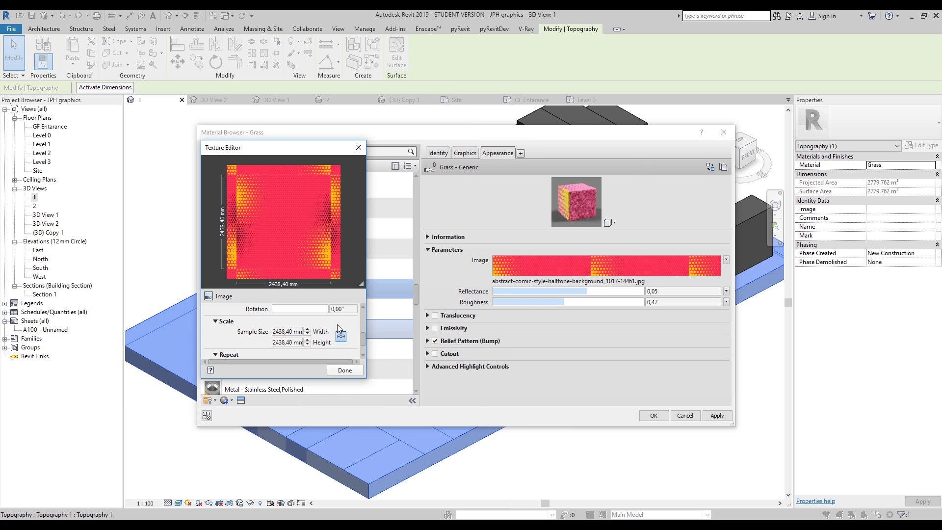
double_click(282, 332)
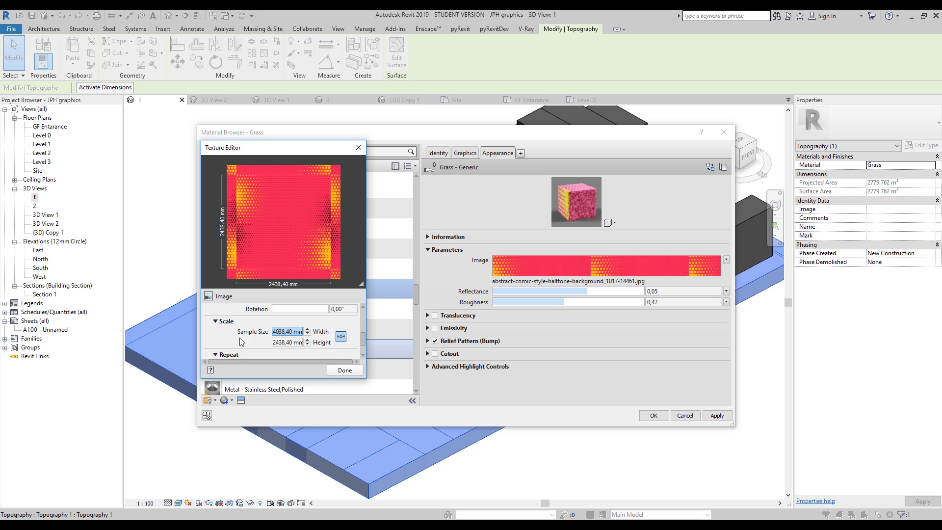
left_click(345, 369)
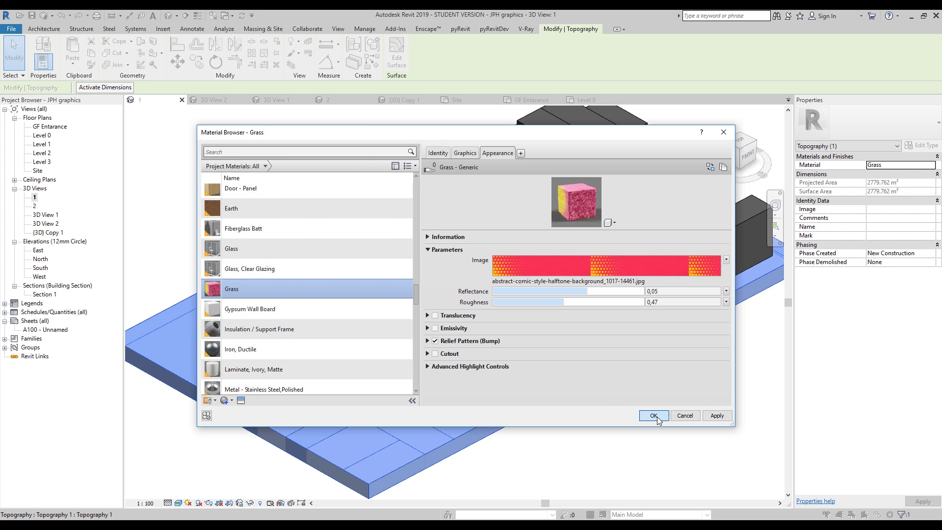
left_click(654, 416)
left_click(614, 432)
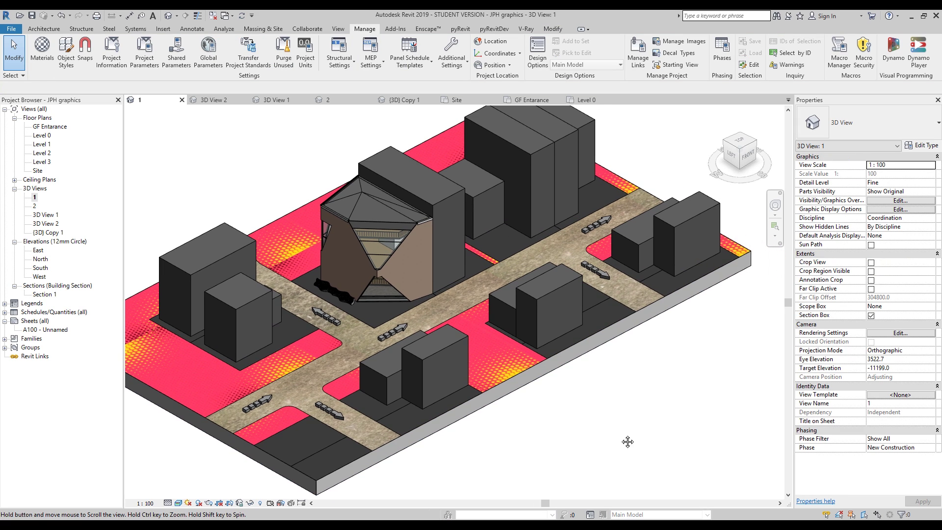
middle_click_drag(627, 441, 592, 437)
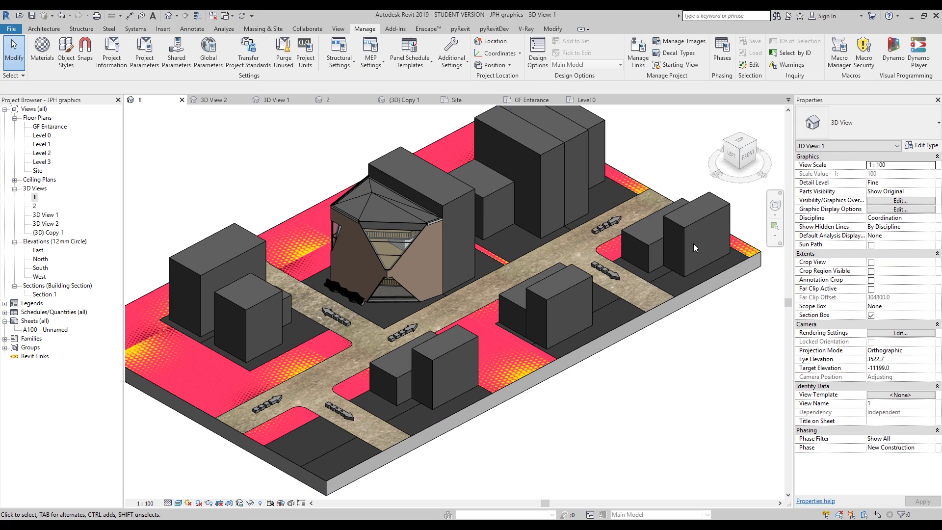
Reopen the Grass material's texture image, set its sample size to 12000 mm and apply the change.
left_click(42, 49)
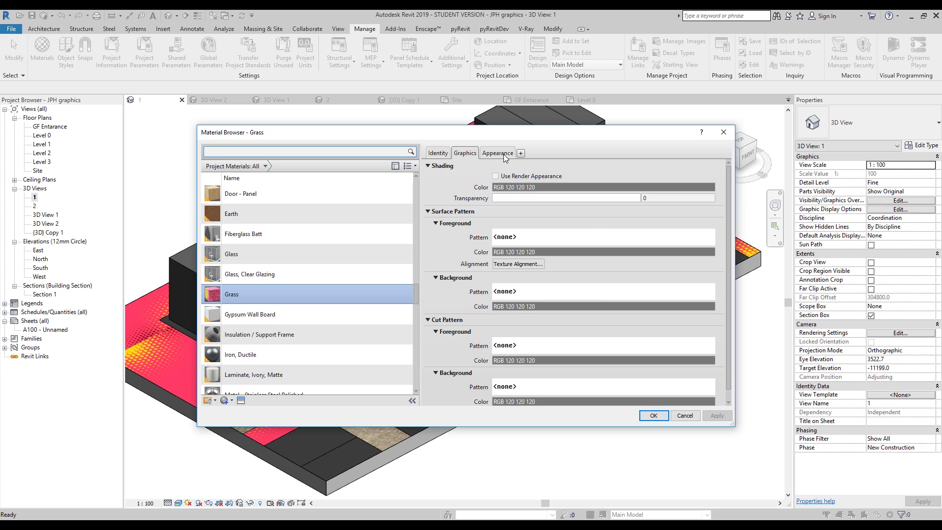
left_click(498, 153)
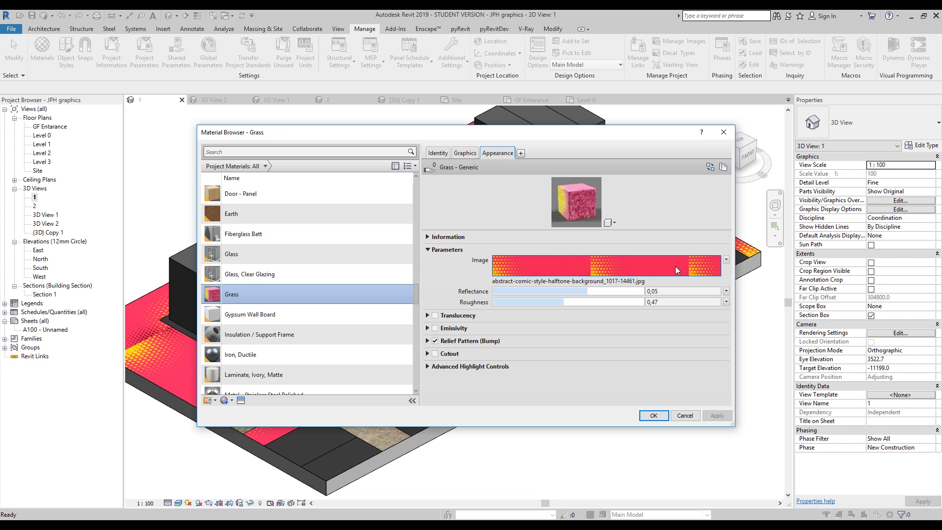
left_click(675, 266)
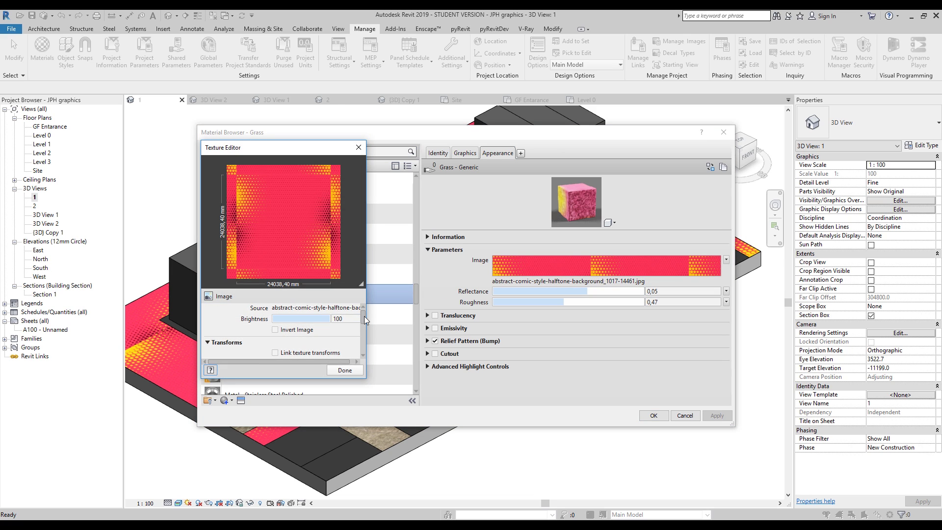
left_click_drag(364, 316, 361, 348)
left_click(275, 317)
left_click(276, 311)
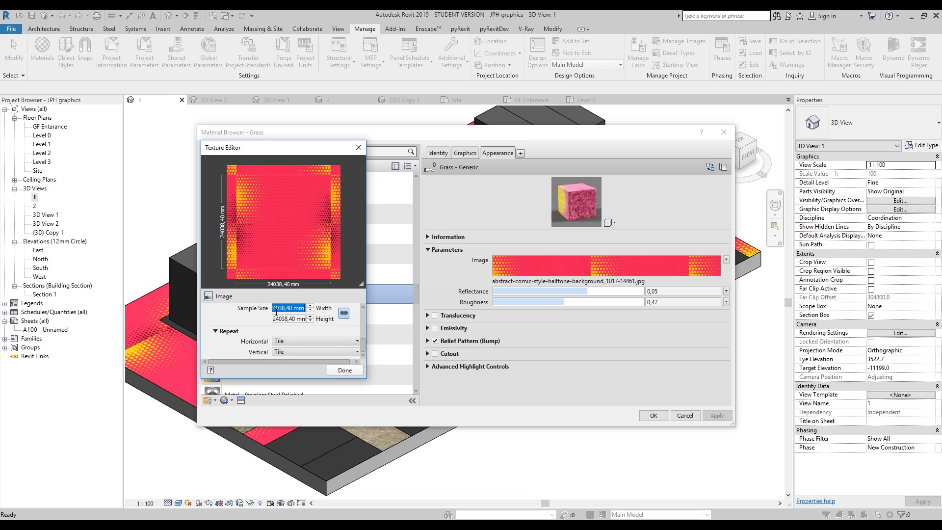
type("12000")
left_click(345, 370)
left_click(717, 415)
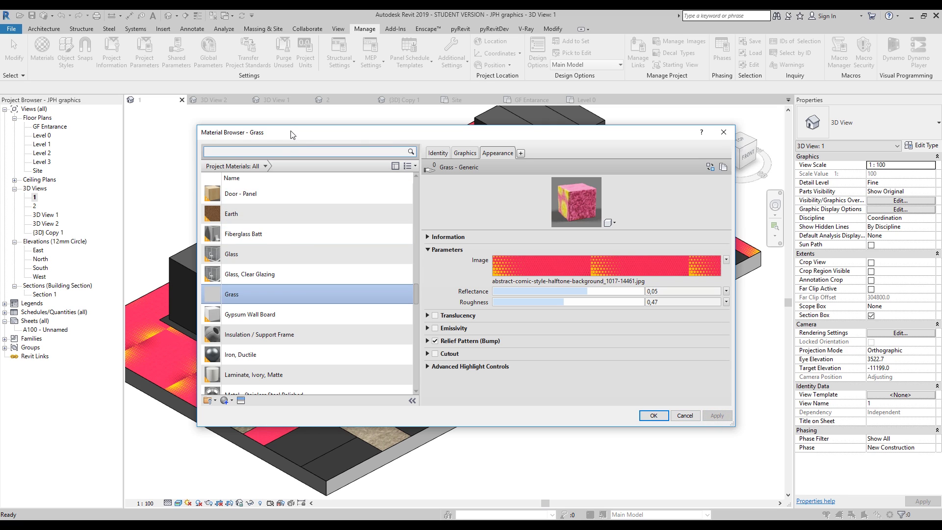
Try inverting Grass's texture image, switch the inversion off again and view the horizontal repeat options.
left_click_drag(293, 136, 376, 148)
left_click(630, 281)
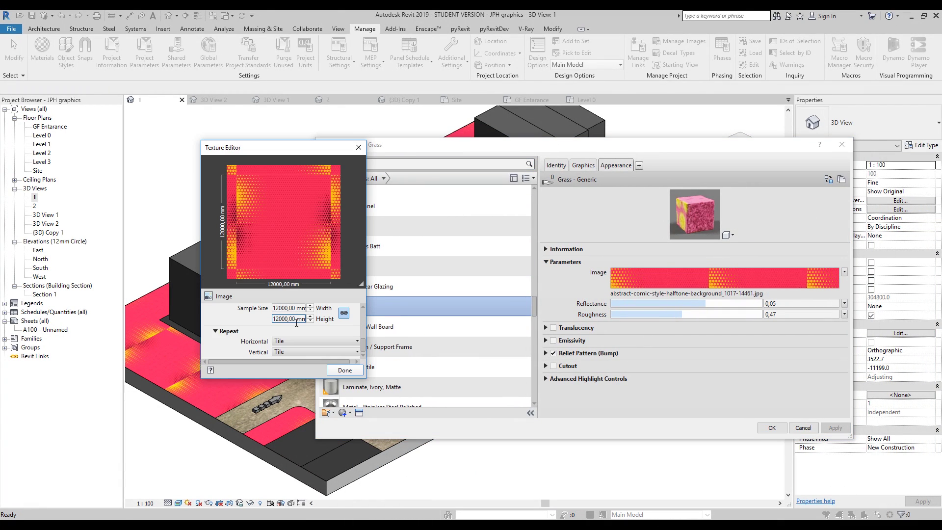
scroll(346, 327, "up", 5)
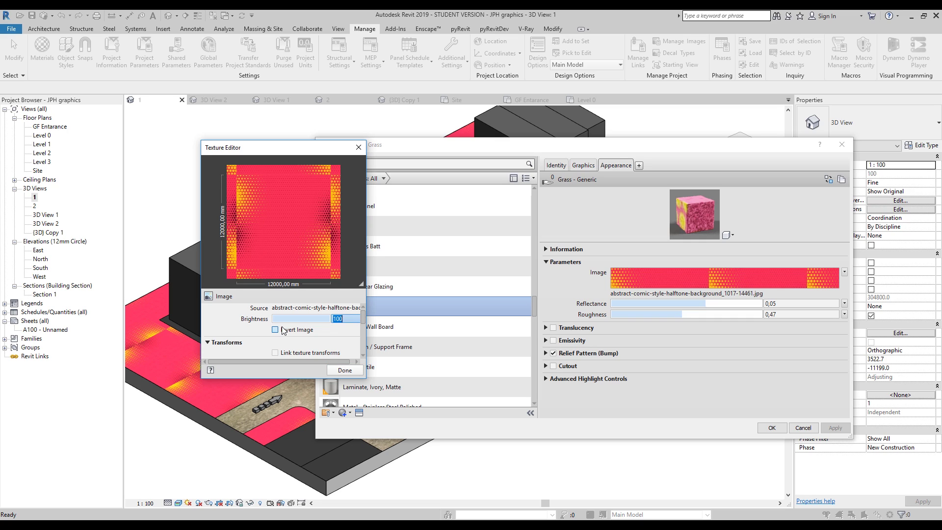
left_click(275, 330)
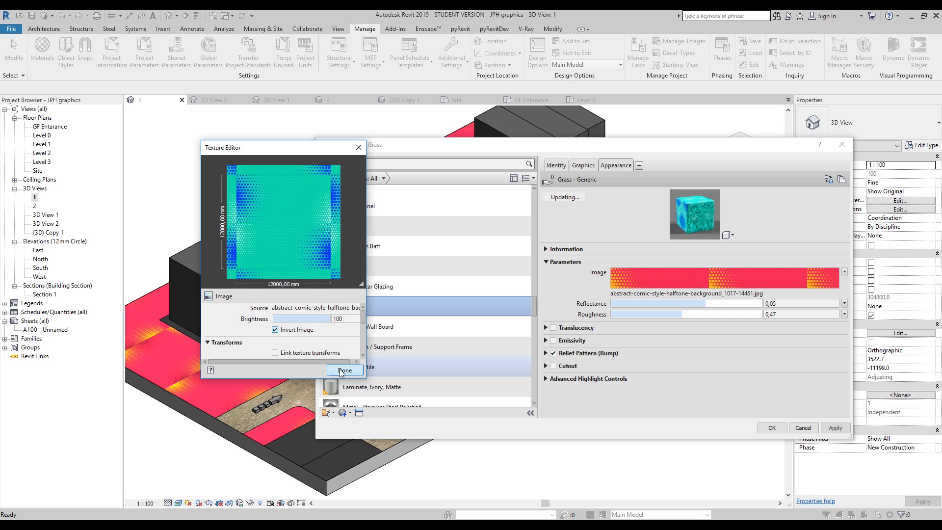
left_click(291, 332)
scroll(351, 329, "down", 5)
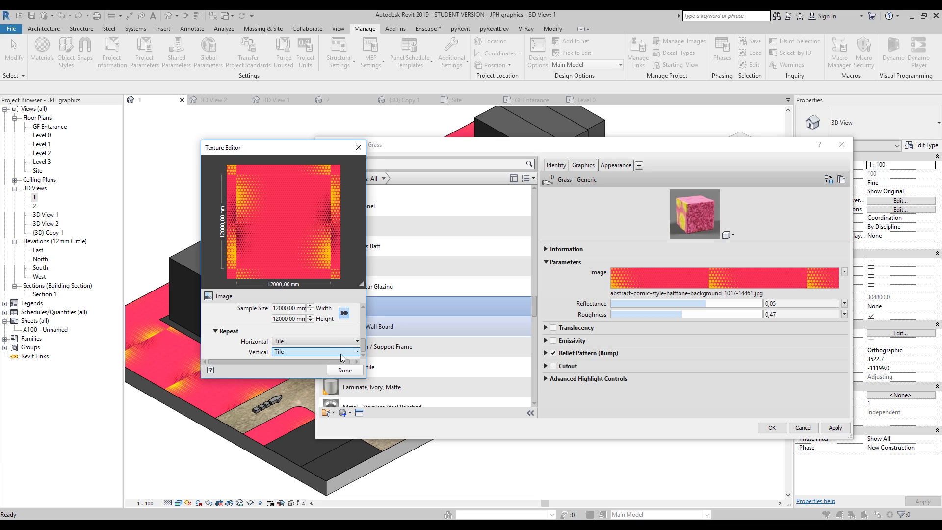
left_click(341, 338)
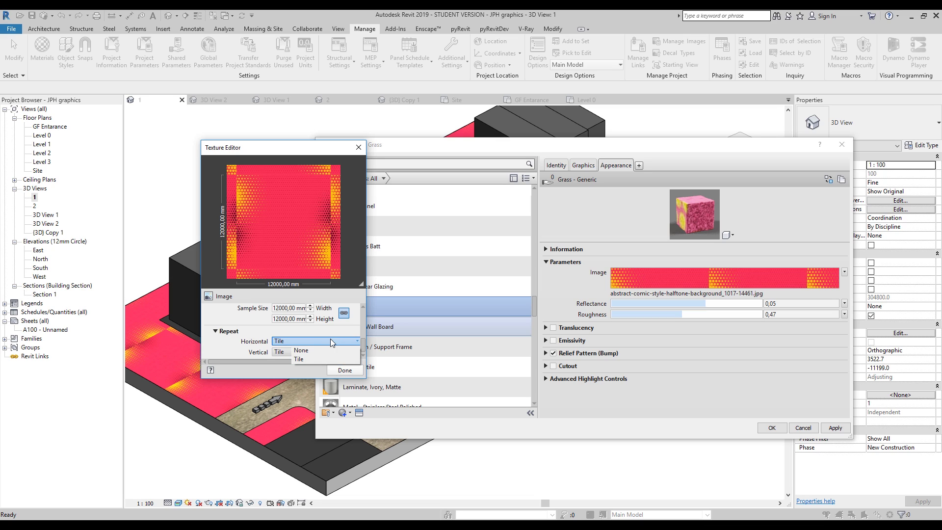
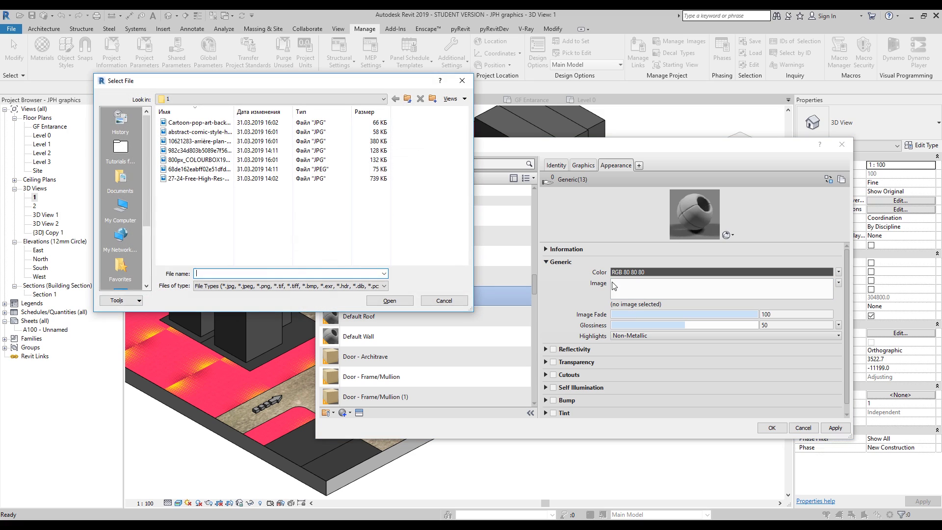
Assign abstract-comic-style-halftone-background_1017-14461.jpg as Default New Material's appearance image and set its base color to RGB 193 193 193.
left_click(201, 132)
left_click(407, 301)
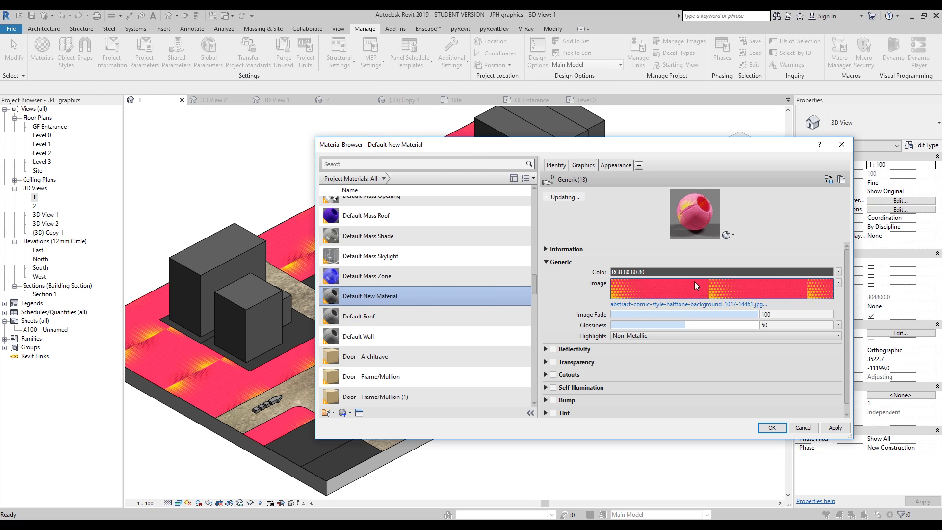
left_click(633, 272)
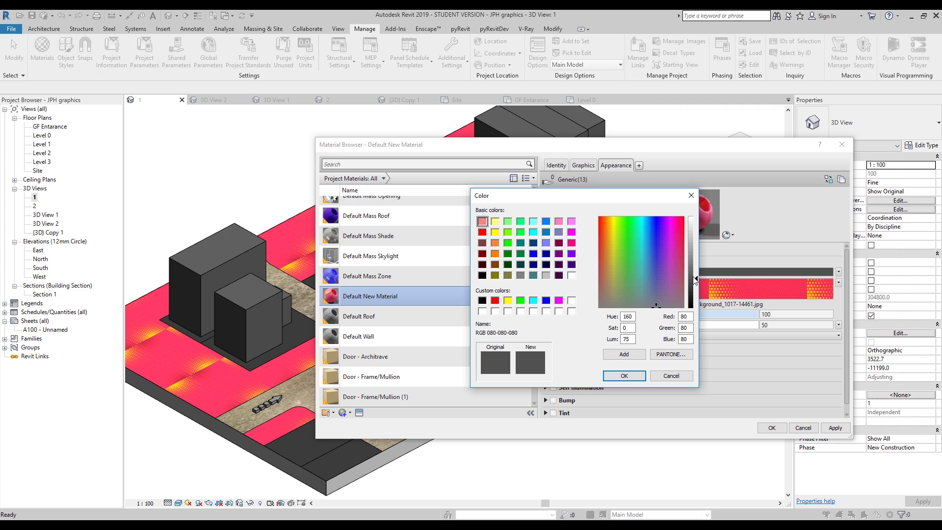
left_click_drag(695, 279, 695, 240)
left_click(628, 375)
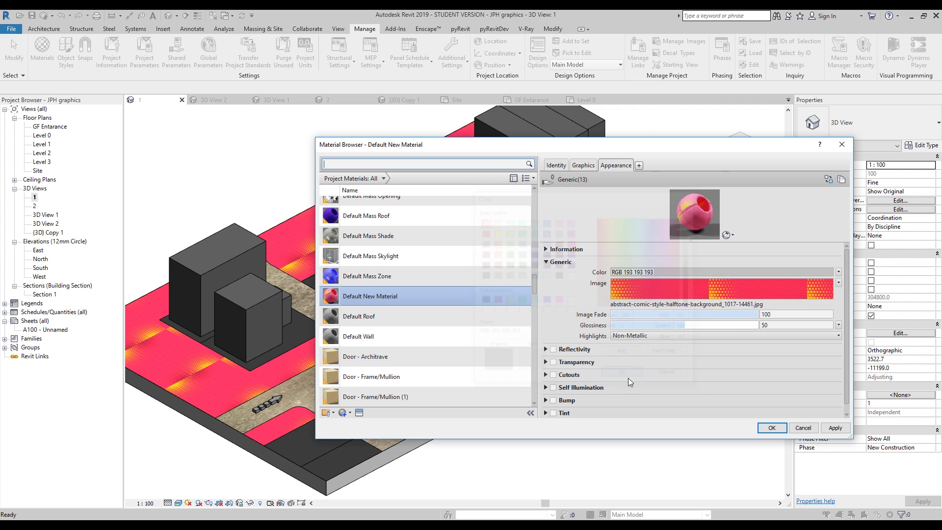
Try lower image fade values on Default New Material, settle on 75 and apply the material changes.
left_click(755, 316)
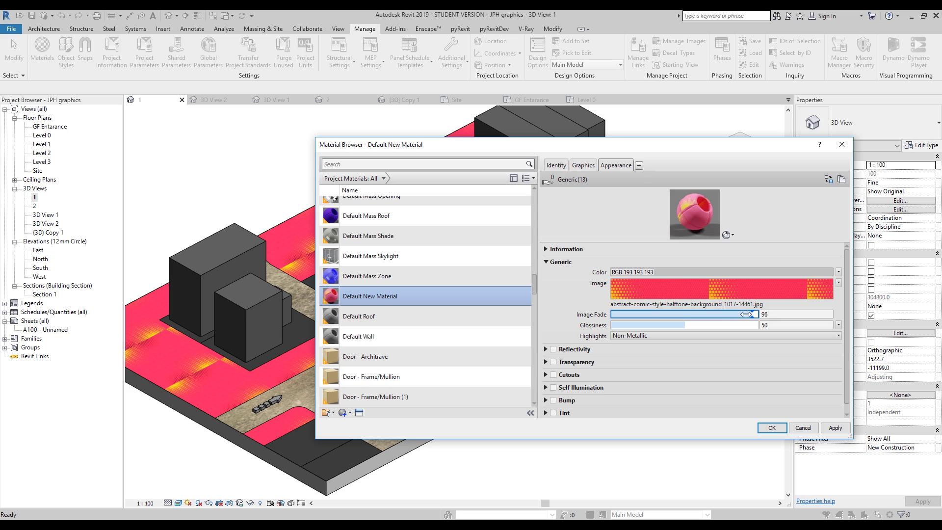
left_click_drag(746, 314, 628, 314)
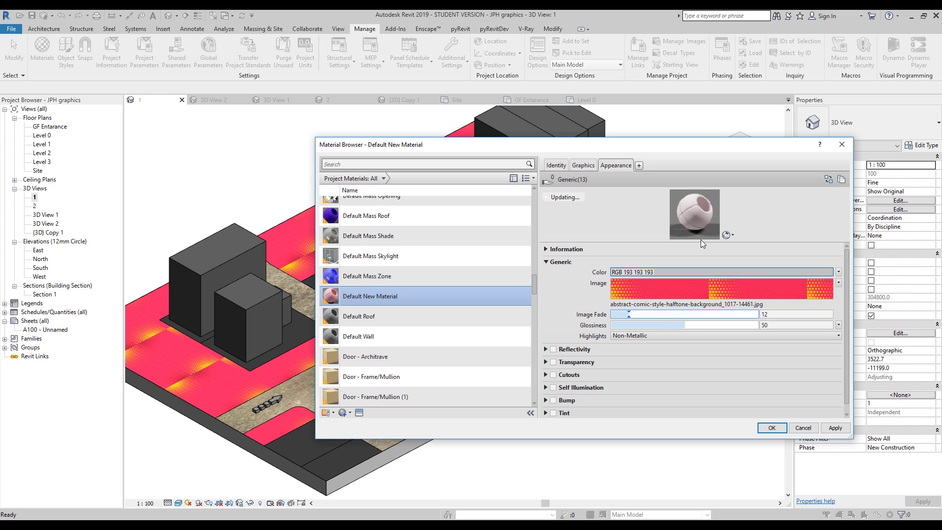
left_click_drag(731, 314, 818, 314)
left_click(835, 428)
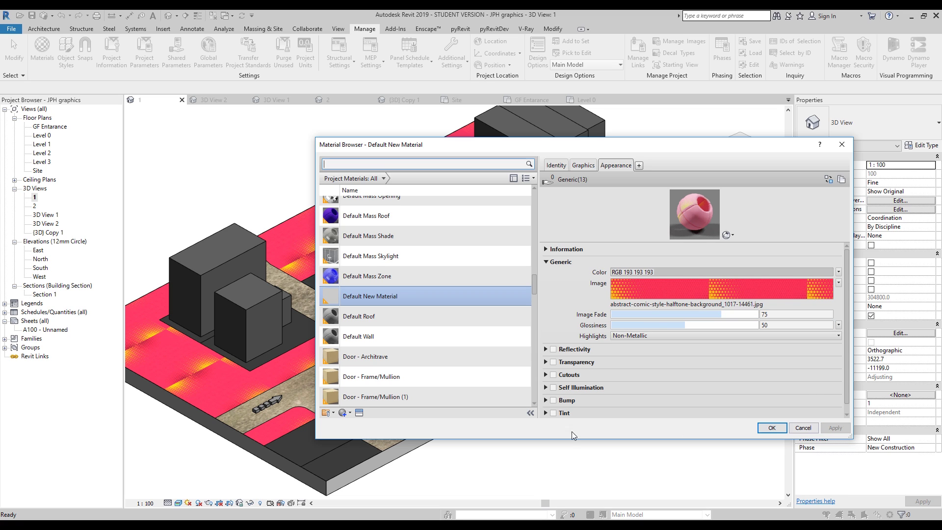
left_click(772, 427)
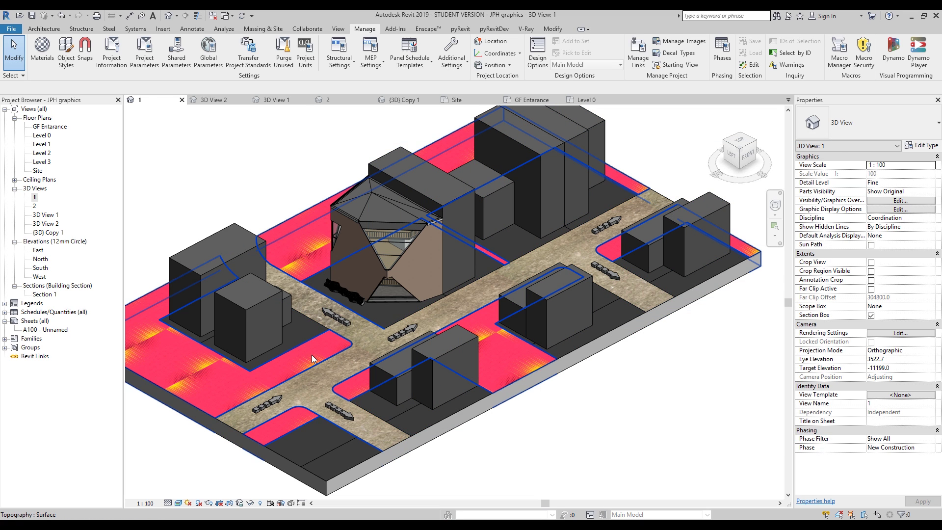
Change the site topography's material from Grass to Default New Material and clear the selection.
left_click(362, 338)
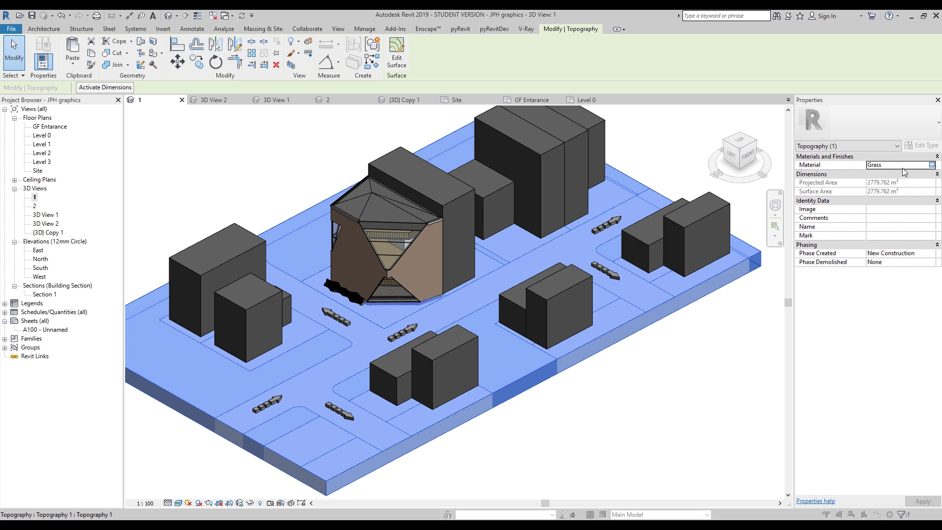
left_click(388, 217)
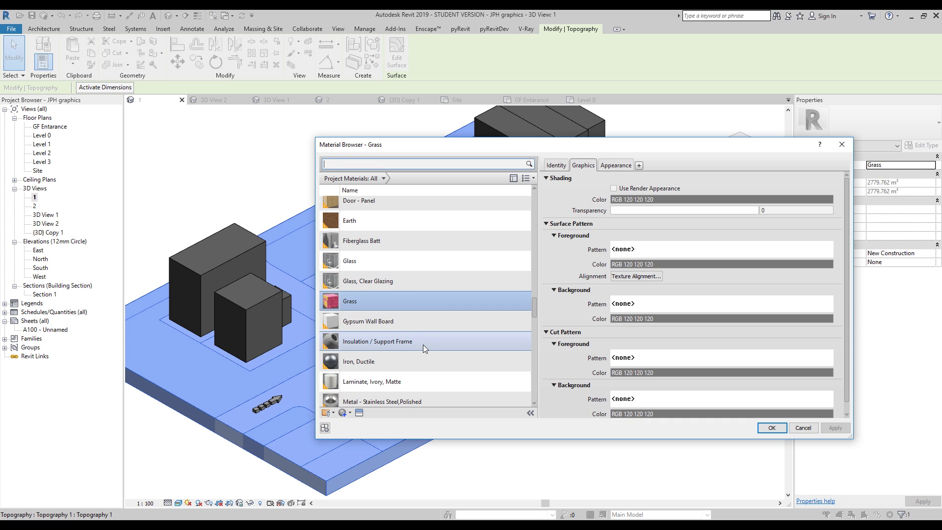
scroll(423, 344, "up", 3)
scroll(424, 348, "up", 5)
scroll(424, 346, "down", 6)
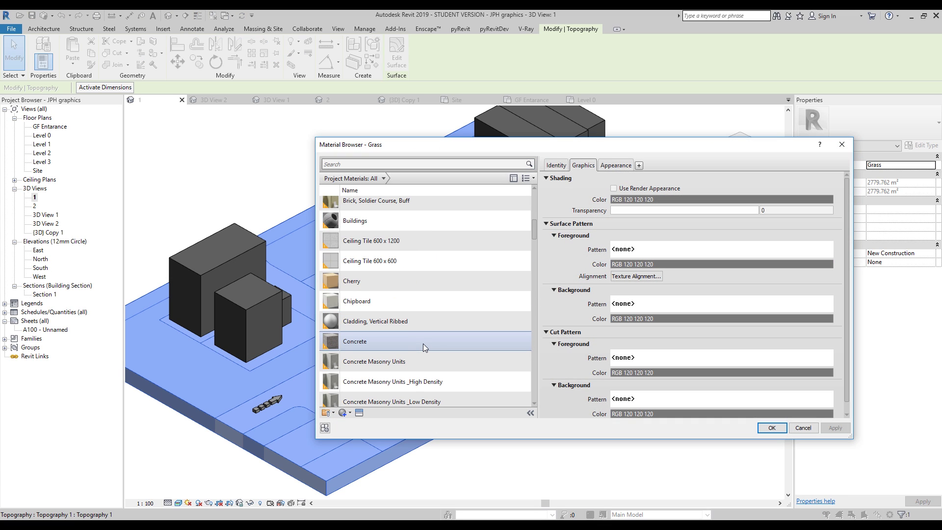
scroll(425, 347, "down", 3)
left_click(385, 349)
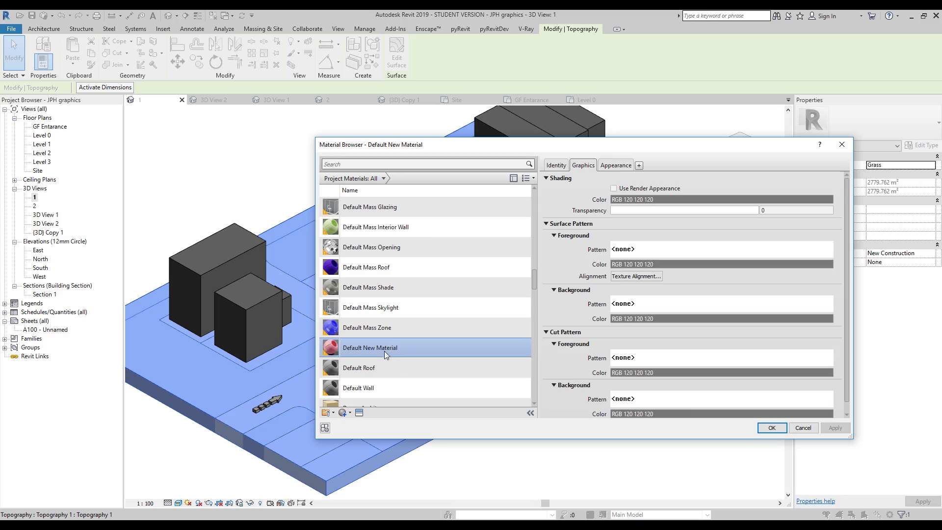
left_click(769, 427)
key("Escape")
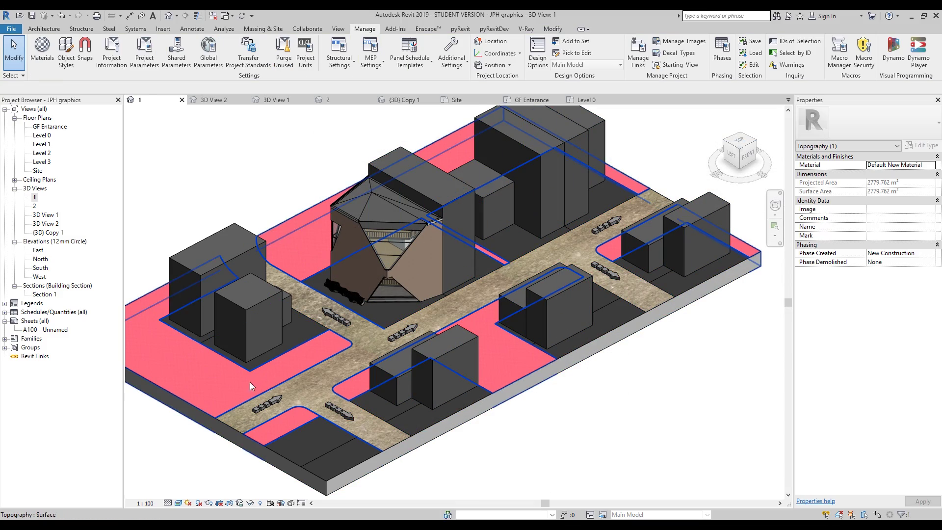
Inspect the new ground texture up close and reduce Default New Material's image fade to 52.
scroll(270, 379, "up", 8)
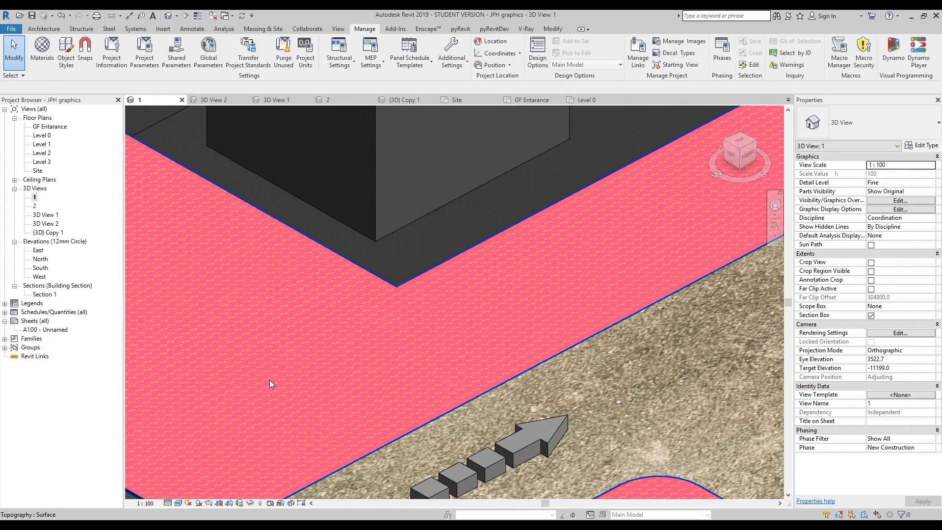
scroll(283, 390, "down", 8)
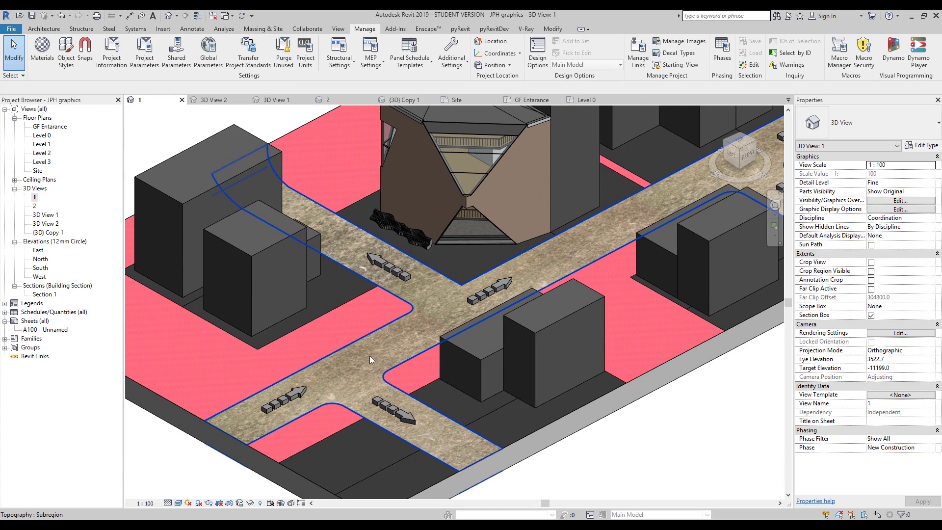
left_click(43, 51)
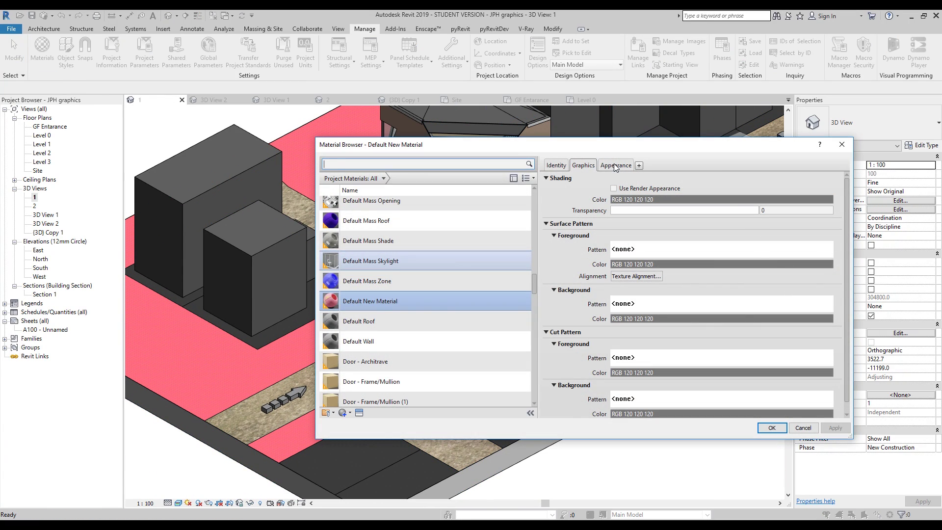
left_click_drag(726, 313, 687, 313)
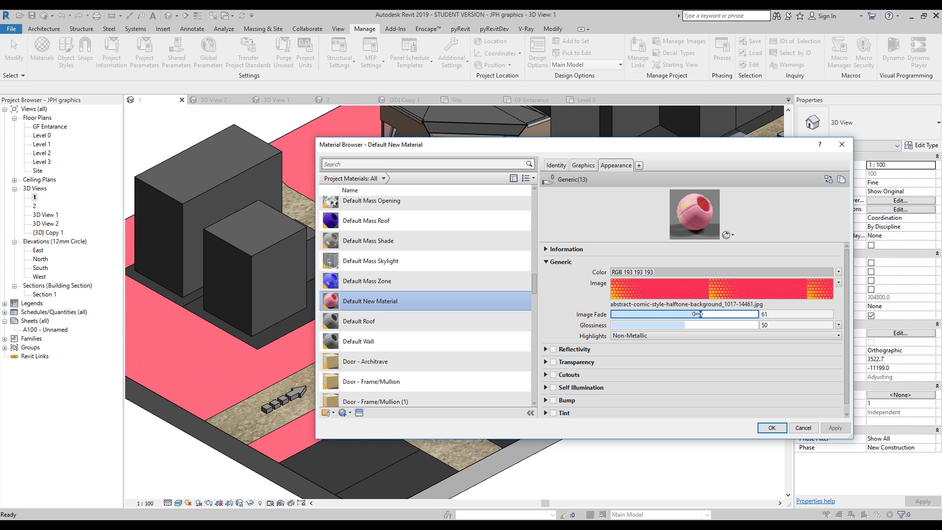
Enlarge the sample size of Default New Material's halftone texture and confirm the material changes.
left_click(657, 286)
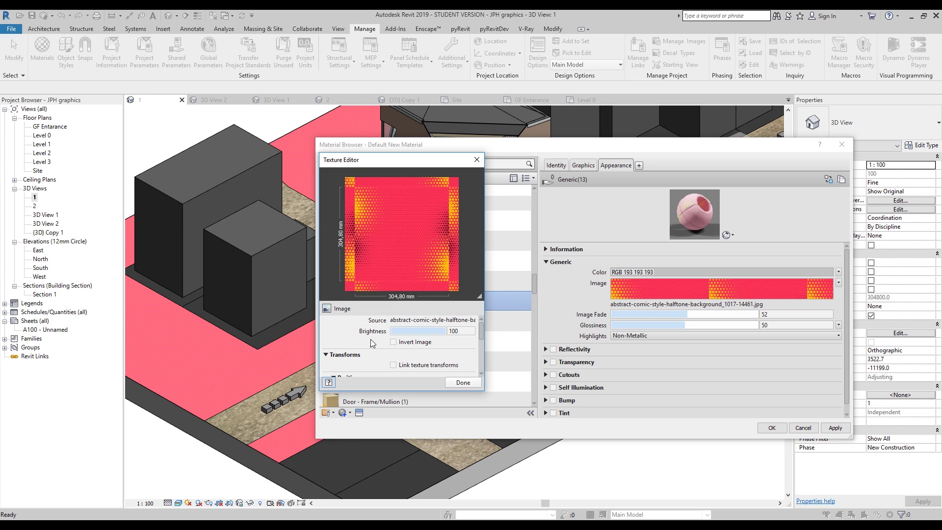
triple_click(397, 325)
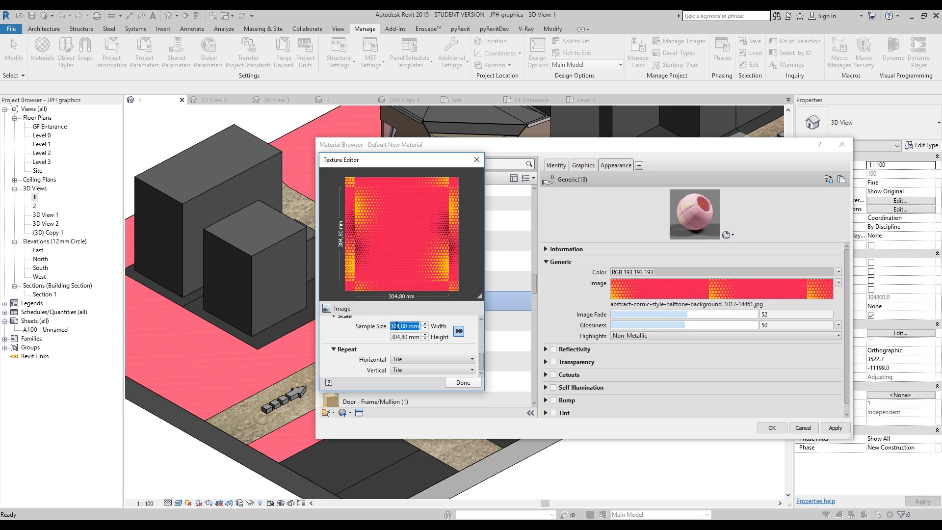
type("1")
left_click(463, 382)
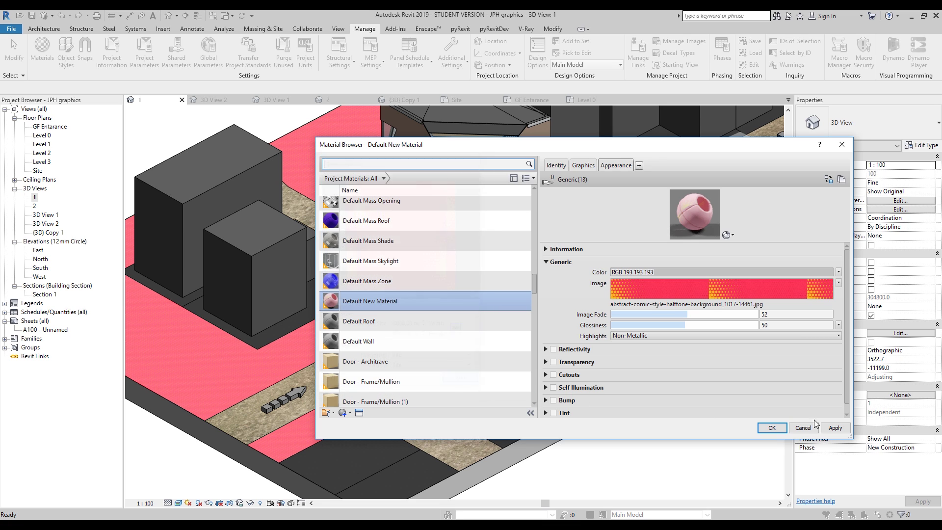
left_click(772, 428)
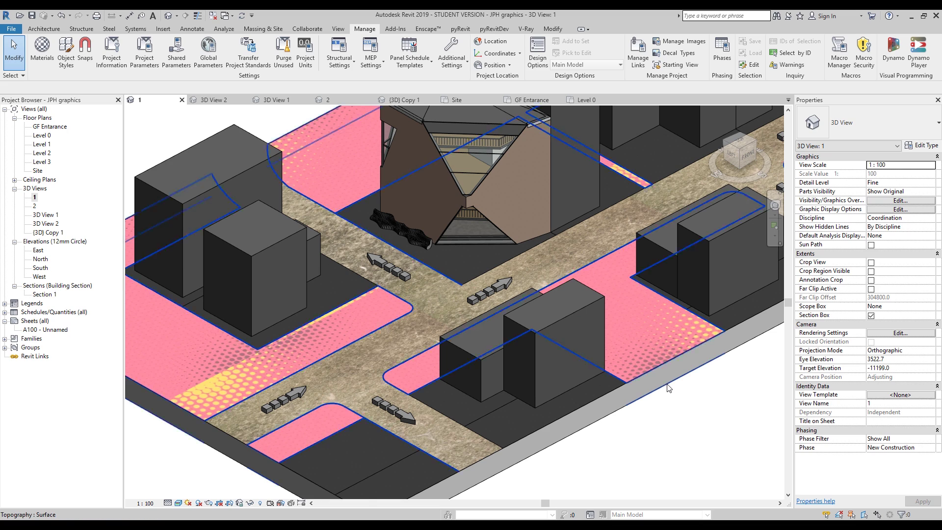
Fit the whole site model in view and set the 3D view's background type to Image in the Graphic Display Options.
middle_click_drag(502, 297, 604, 420)
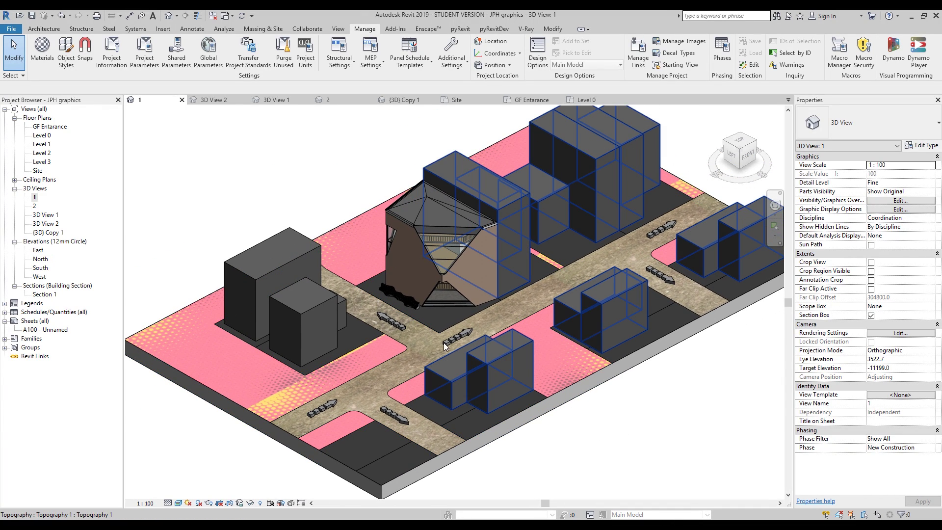
scroll(444, 345, "down", 2)
middle_click_drag(431, 356, 462, 375)
middle_click_drag(524, 428, 545, 419)
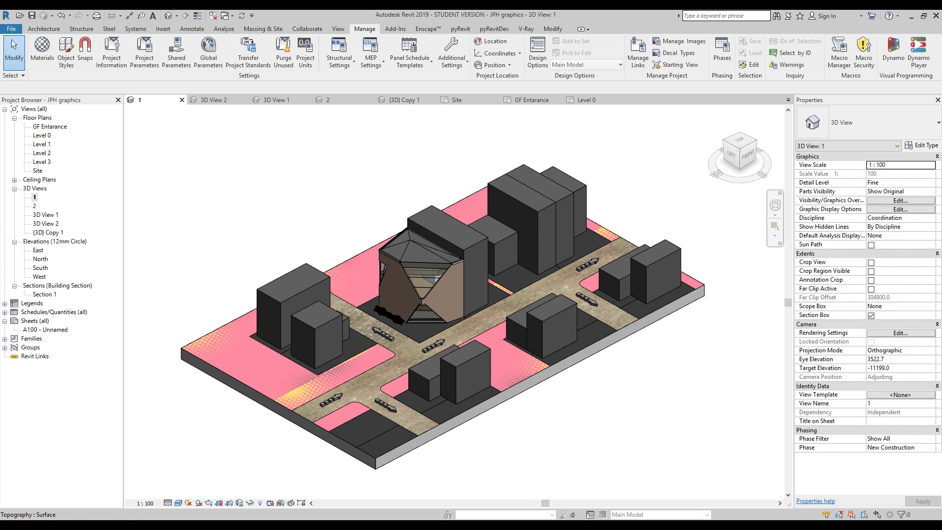
scroll(664, 435, "down", 2)
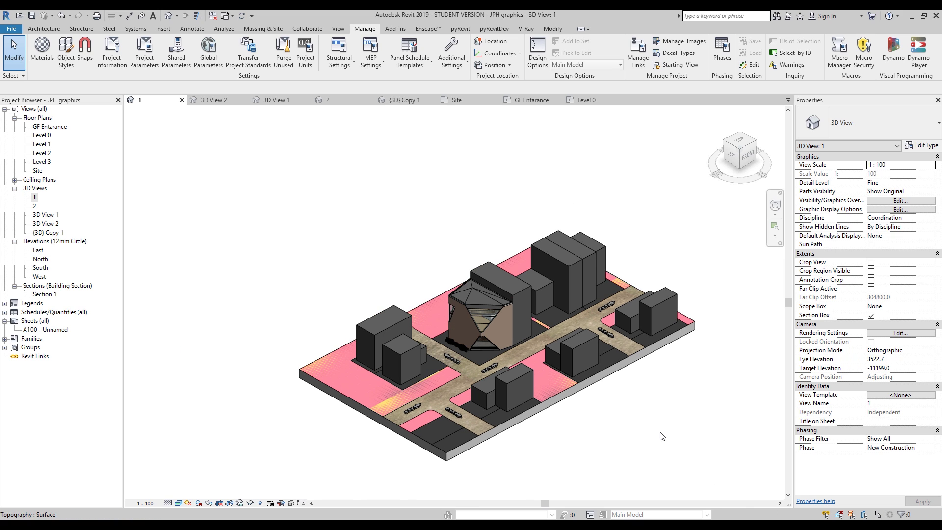
middle_click_drag(631, 423, 588, 404)
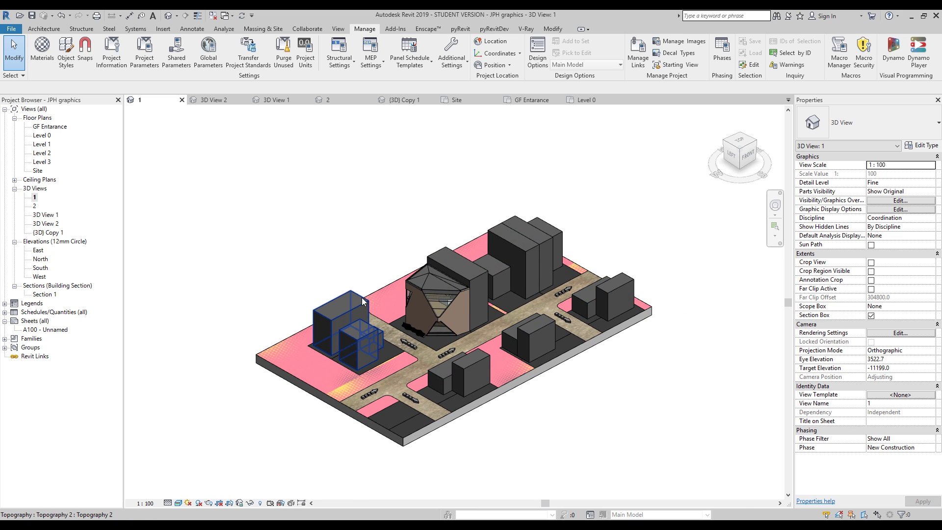
left_click(179, 503)
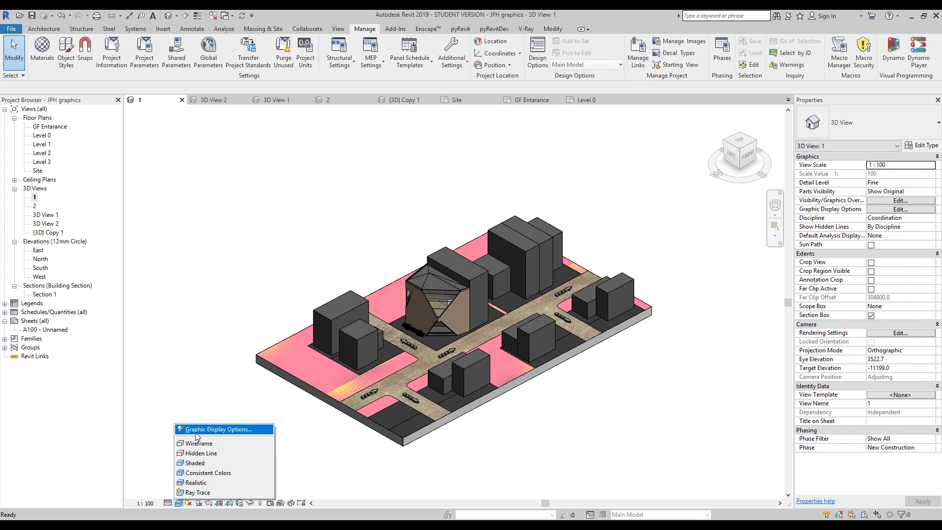
left_click(199, 430)
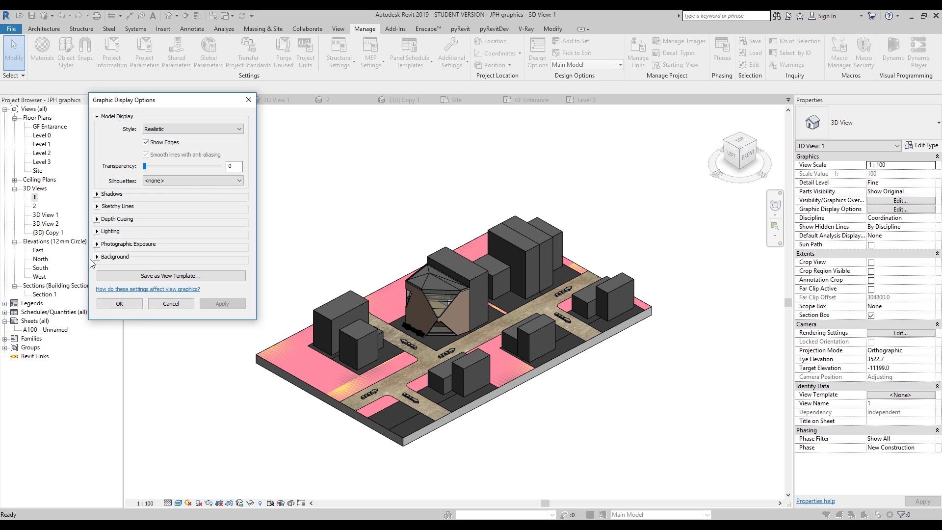
left_click(97, 257)
left_click(170, 272)
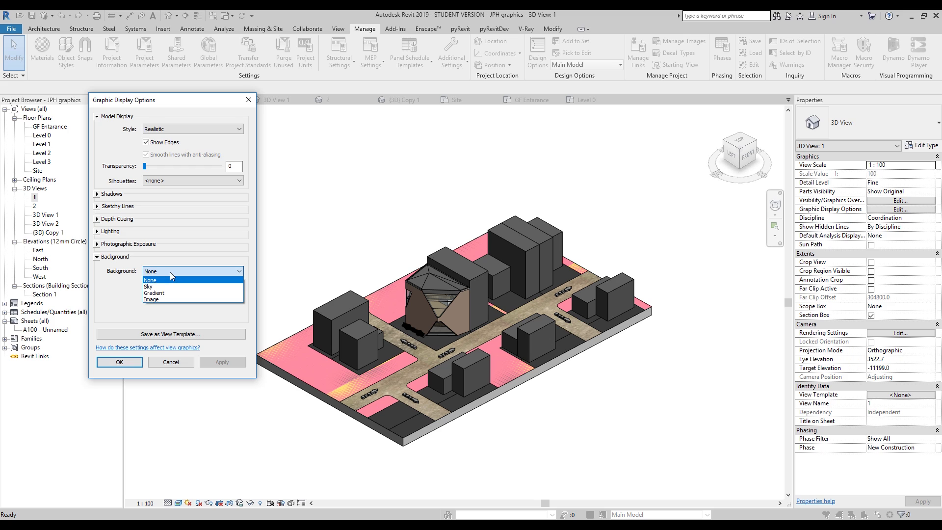
left_click(157, 298)
Check the texture thumbnails in the folder and load 10621283-arrière-plan-de-rayons-de-soleil-grunge.jpg as the view's background image.
left_click(171, 312)
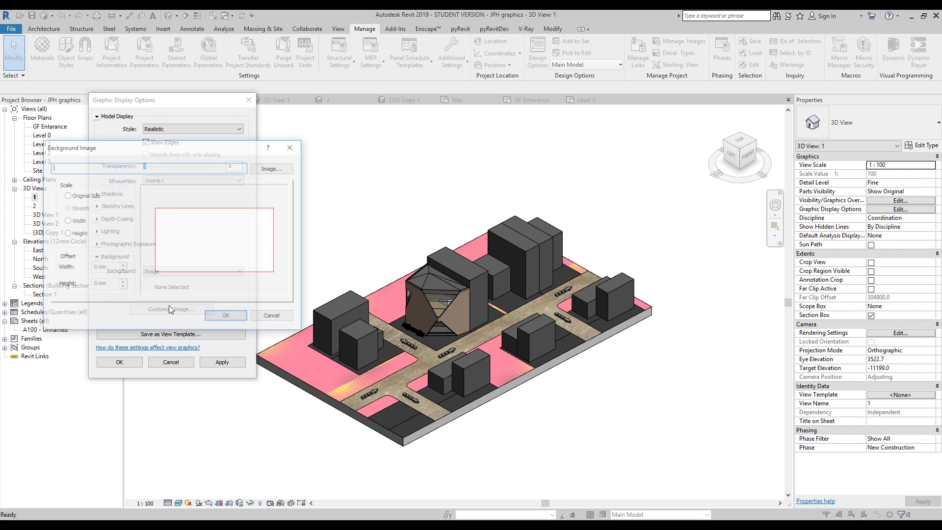
left_click(282, 168)
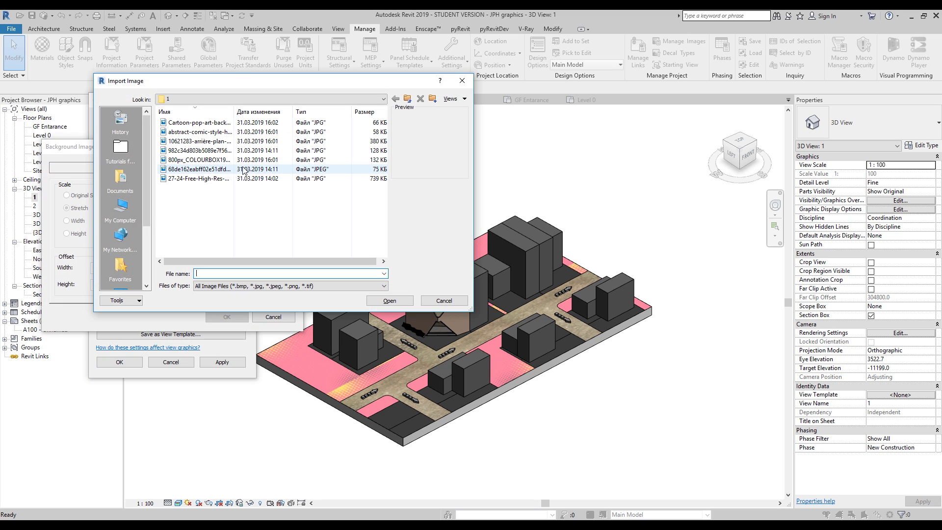
key("alt+Tab")
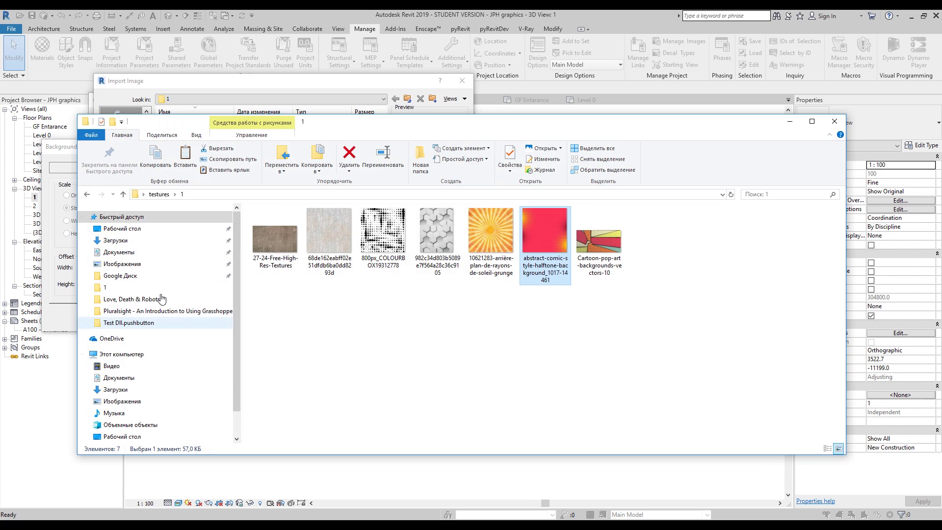
left_click(790, 121)
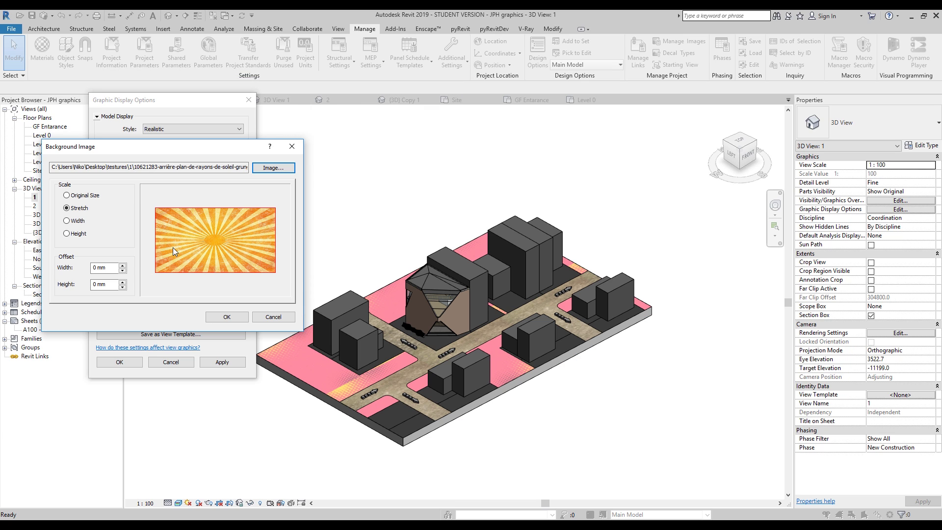
Compare the Original Size and Stretch scales for the background image, choose Original Size and apply the display options.
left_click(67, 195)
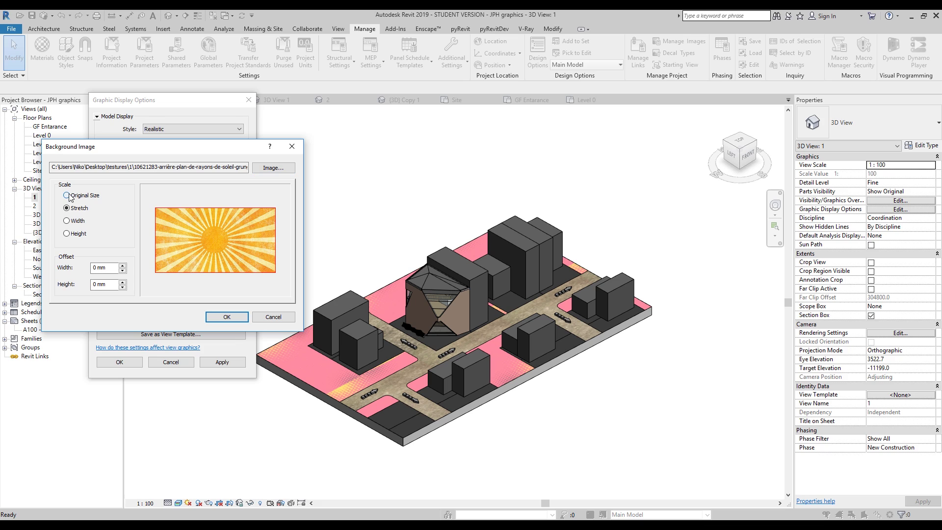
left_click(67, 208)
left_click(67, 195)
left_click(226, 317)
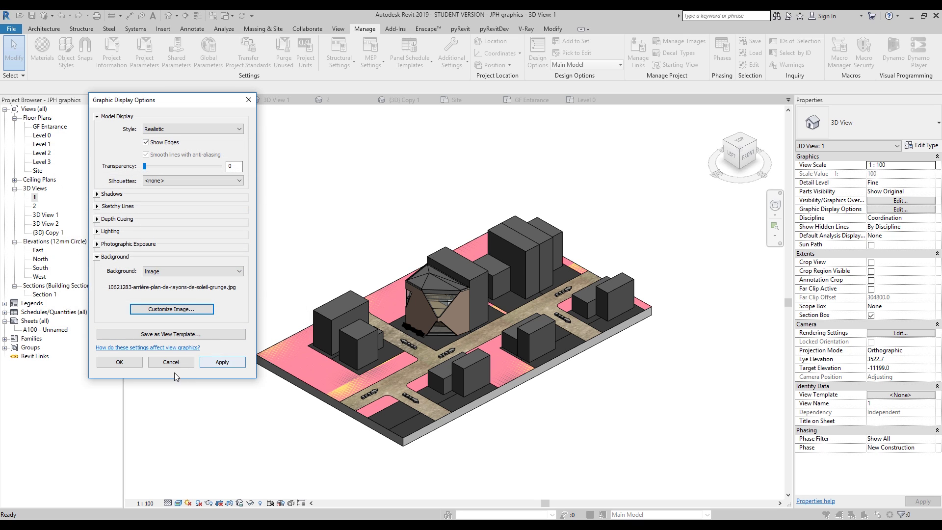
left_click(229, 364)
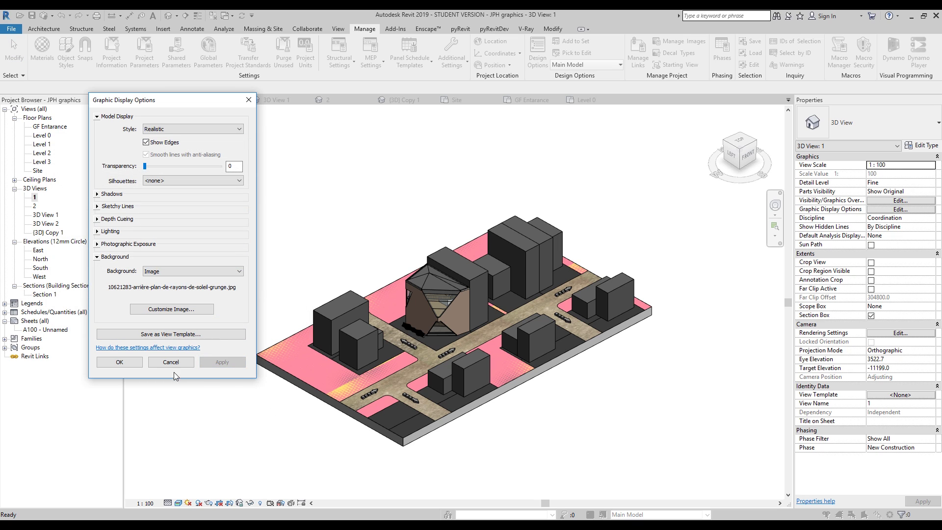
left_click(130, 365)
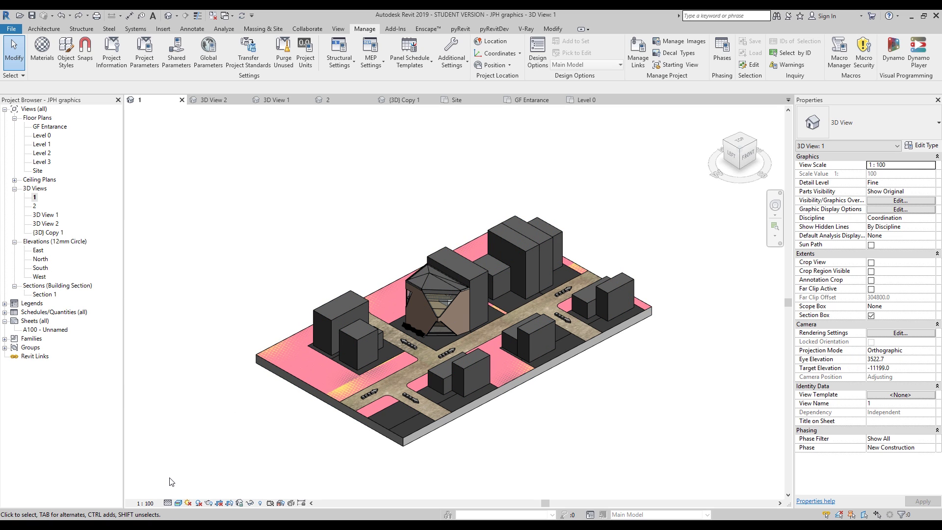
Set the sunburst background image's scale to Stretch, apply it to the 3D view and check it while navigating the model.
left_click(178, 503)
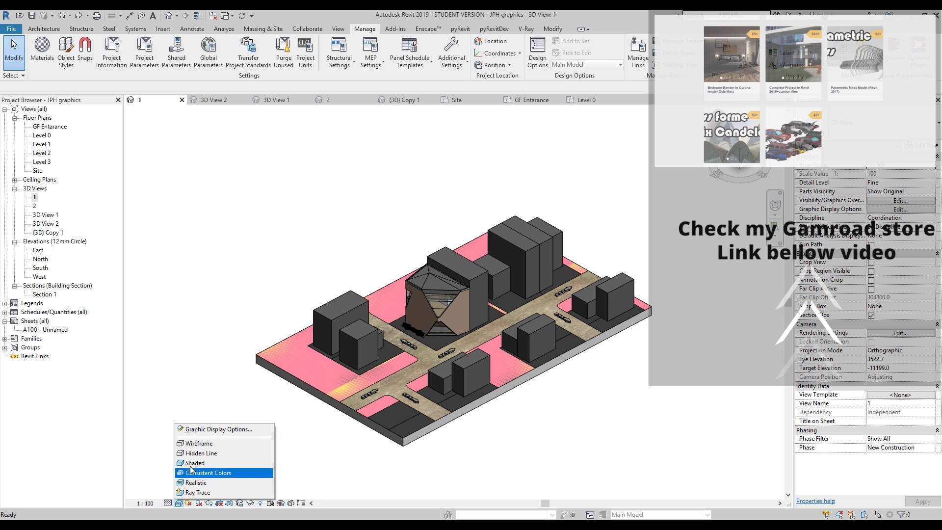
left_click(212, 428)
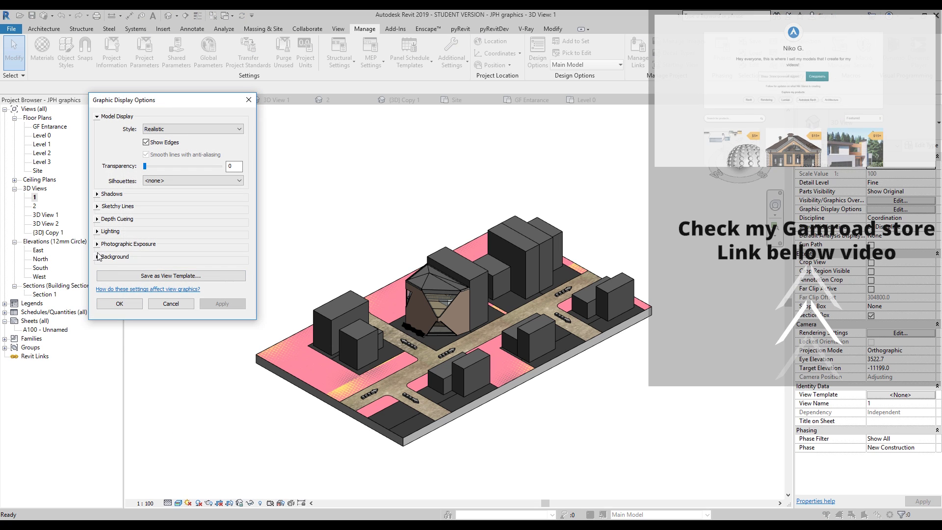
left_click(98, 257)
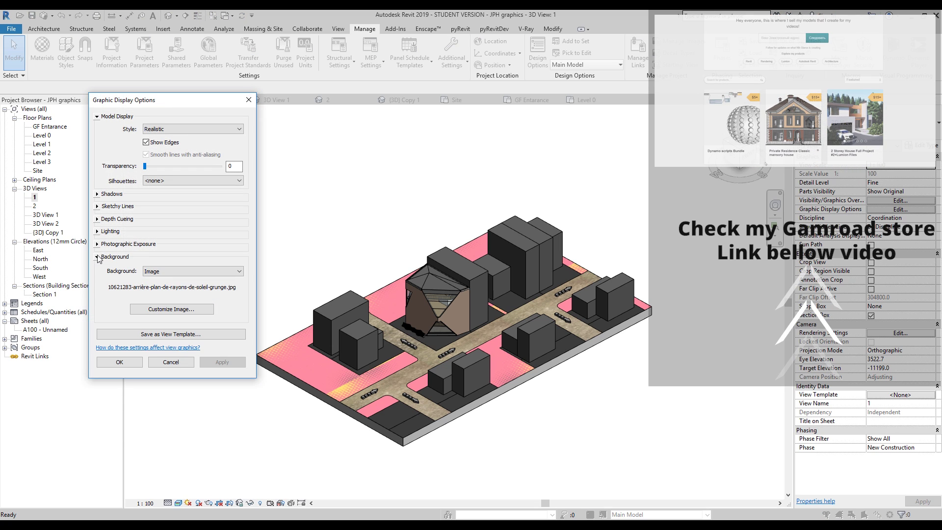
left_click(171, 309)
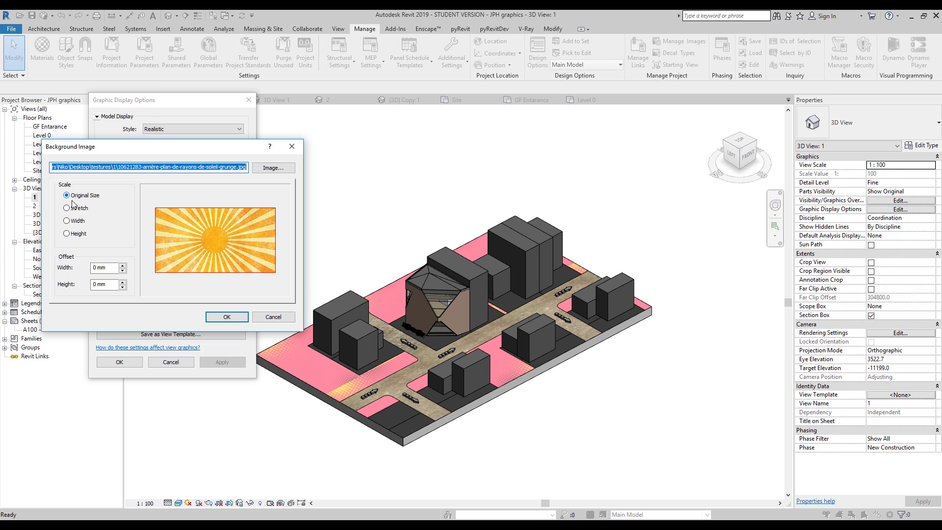
left_click(67, 208)
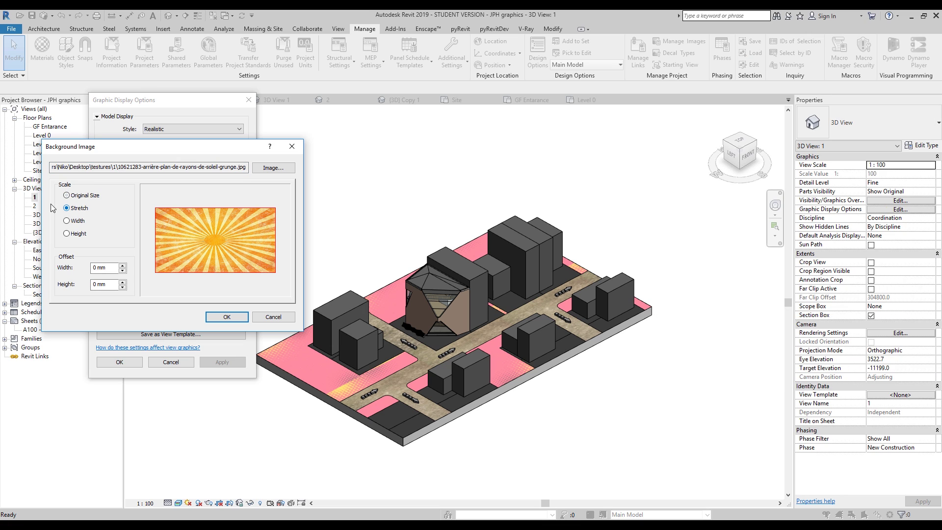
left_click(220, 317)
left_click(126, 362)
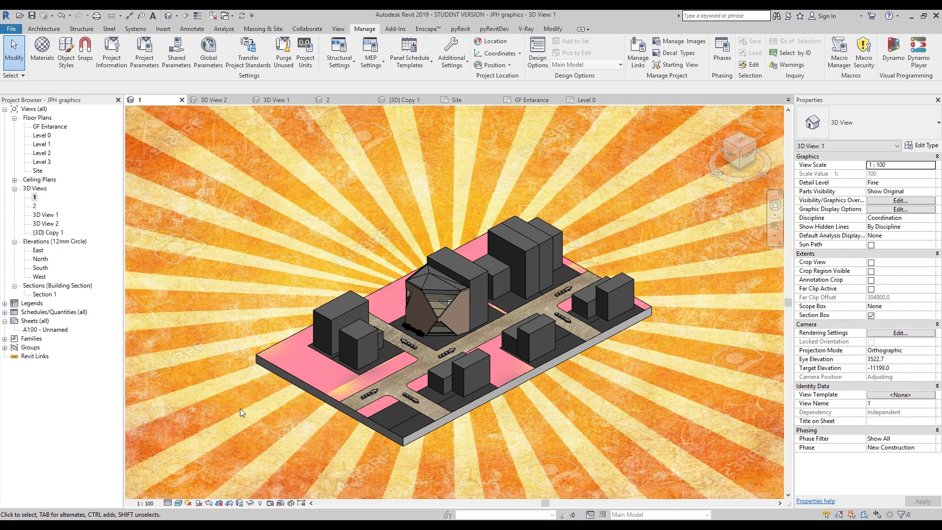
scroll(240, 408, "down", 2)
middle_click_drag(414, 426, 514, 375)
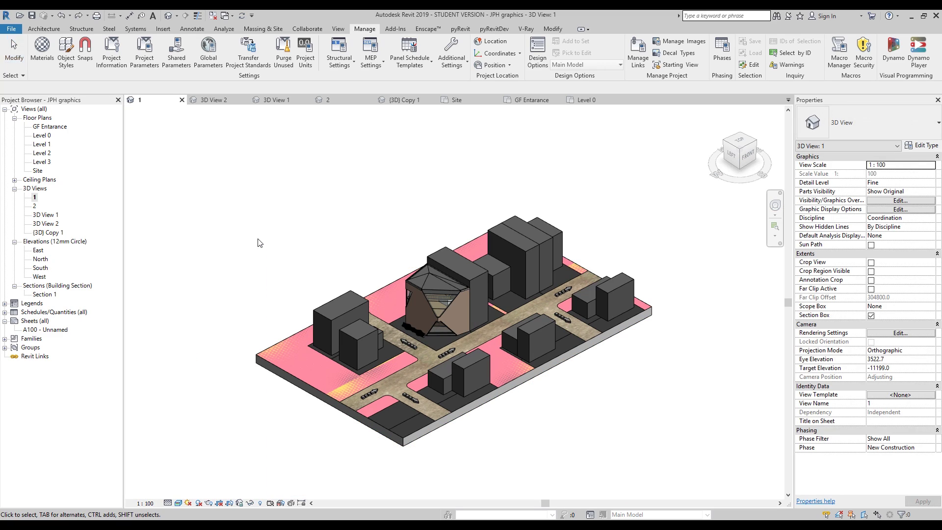
key("Escape")
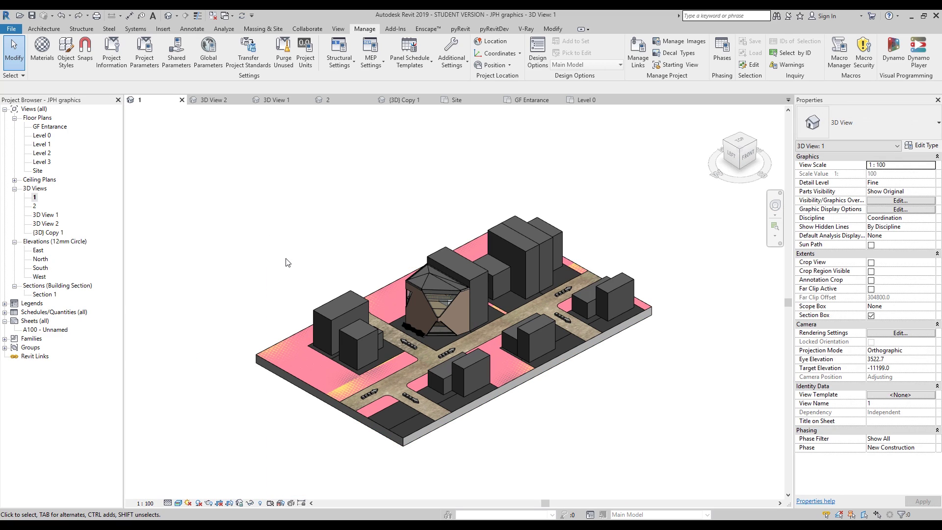
Reapply the view's background image with the Stretch scale through the Graphic Display Options.
left_click(178, 502)
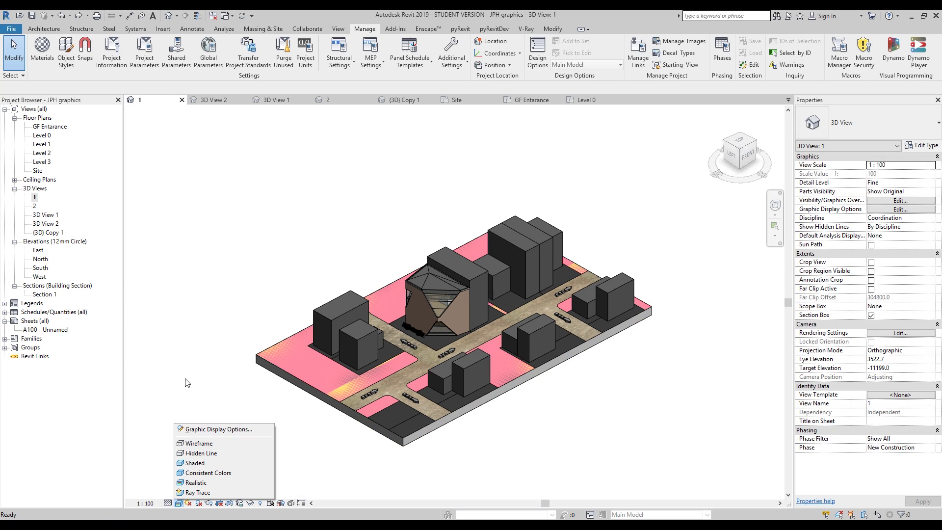
left_click(197, 431)
left_click(112, 257)
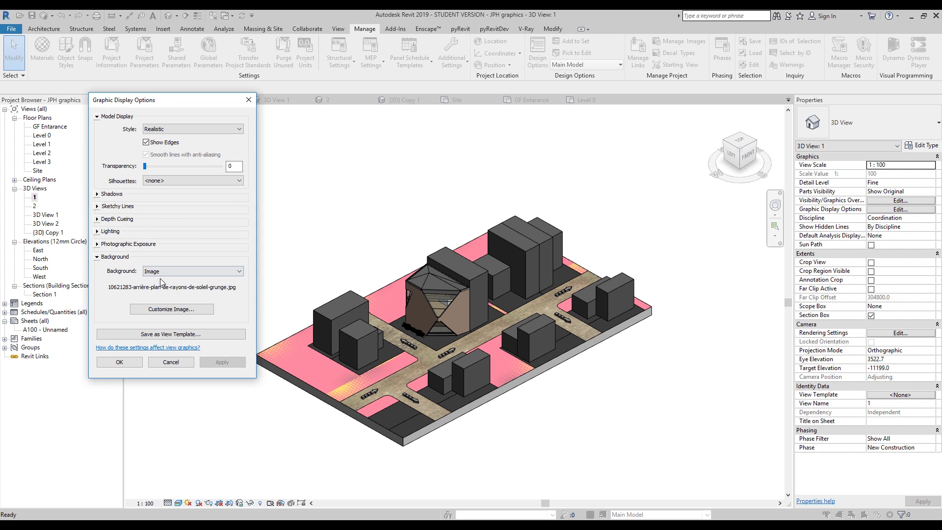
left_click(167, 309)
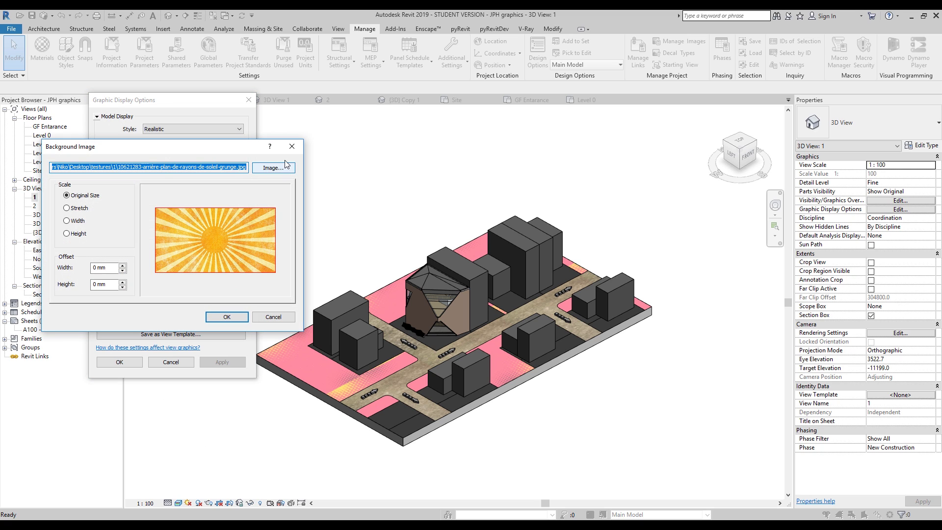
left_click(77, 208)
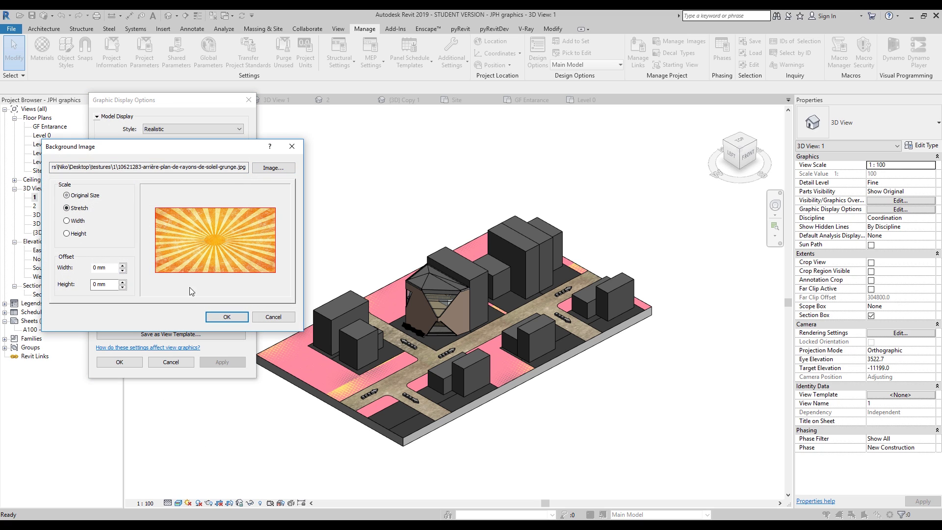
left_click(216, 316)
left_click(119, 361)
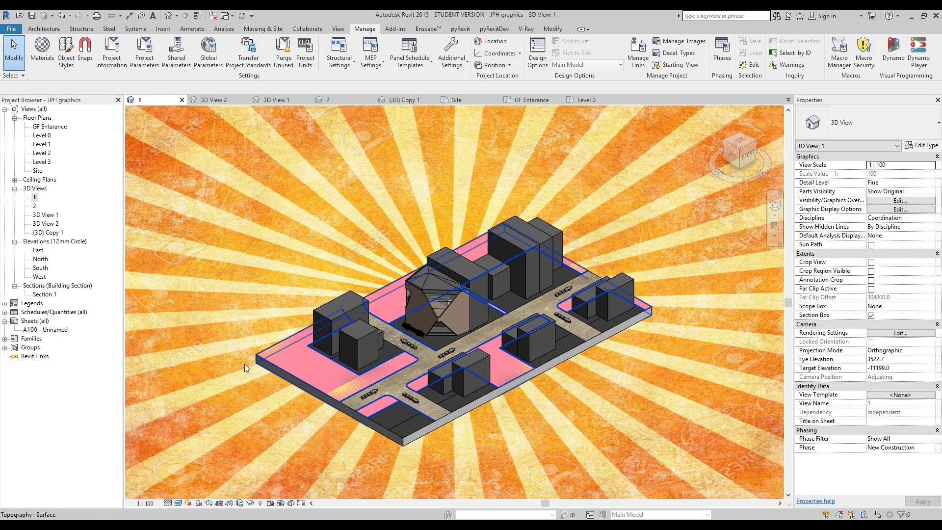
Start an image export of the 3D view and set its output to JPH graphics on the Desktop.
left_click(9, 30)
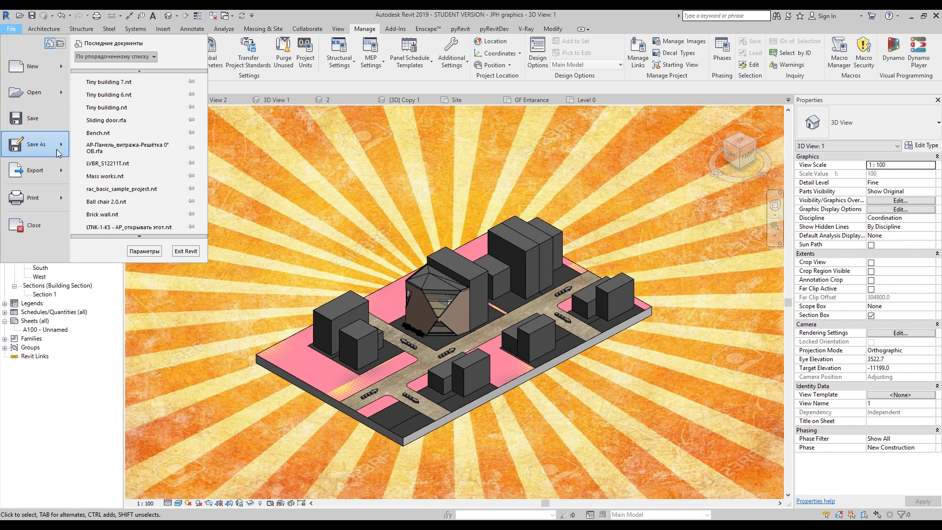
mouse_move(61, 172)
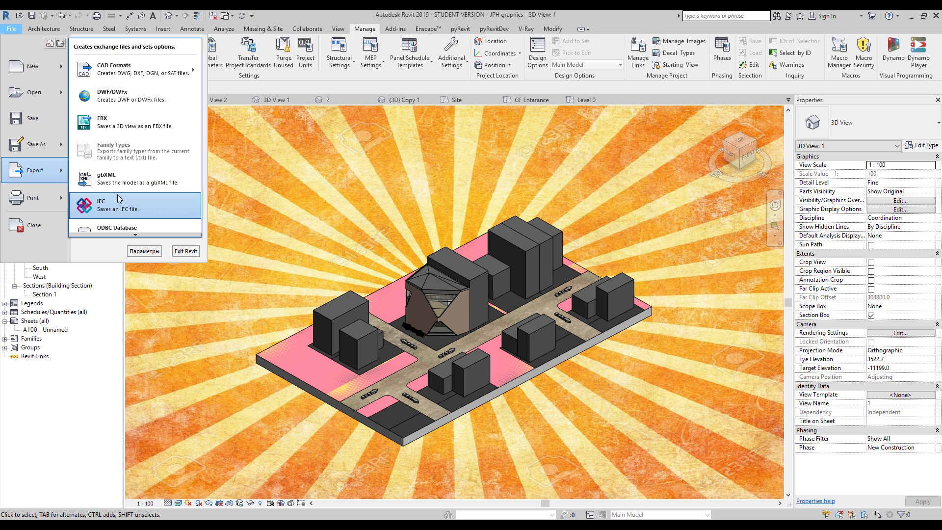
mouse_move(129, 240)
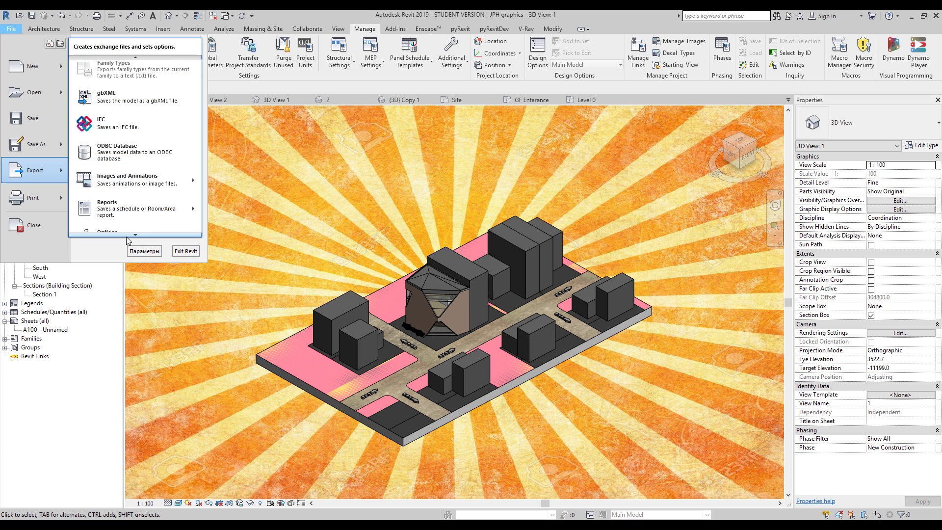
mouse_move(196, 167)
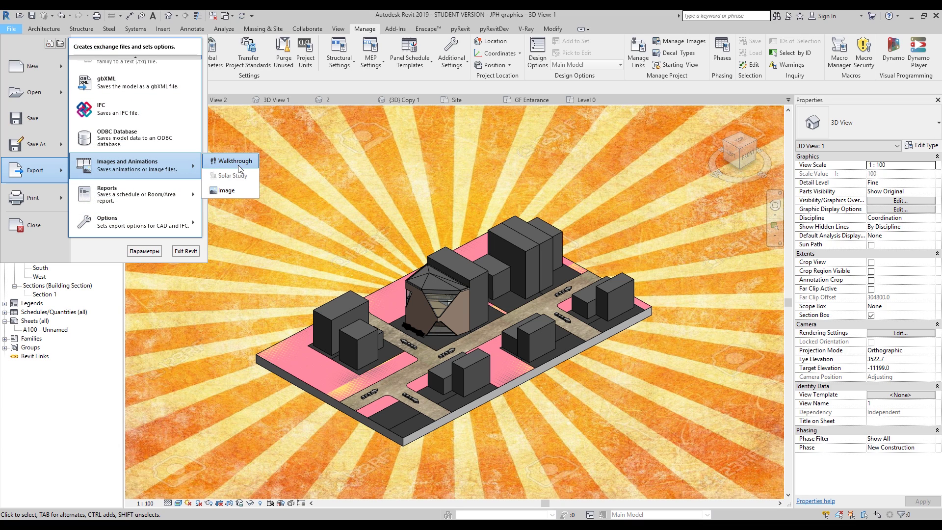
left_click(228, 190)
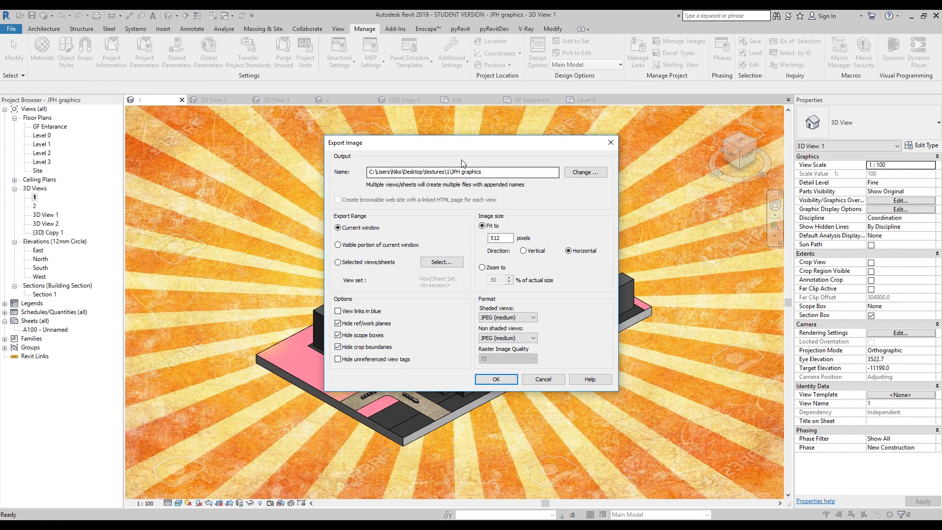
left_click(578, 173)
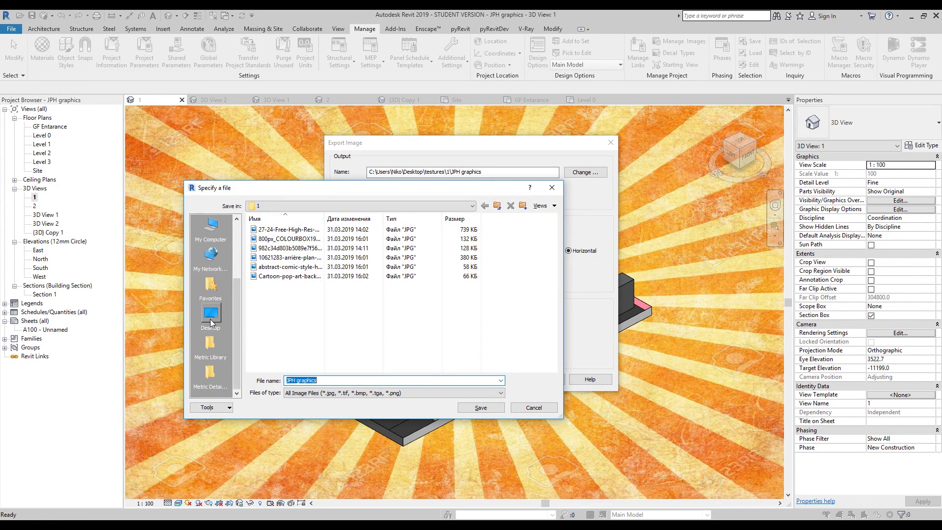
left_click(212, 331)
left_click(481, 407)
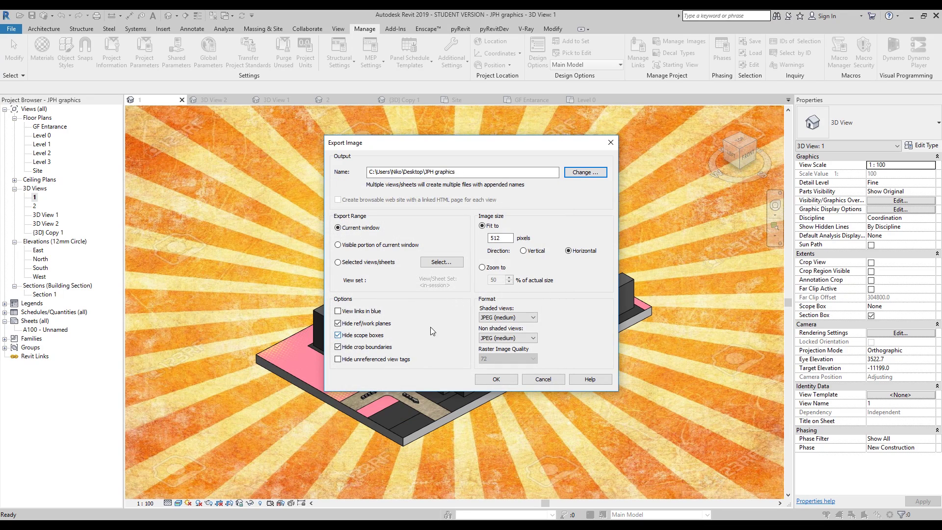
Export the current window at 300% of actual size as TIFF for shaded and non-shaded views, with raster image quality 300.
left_click(500, 266)
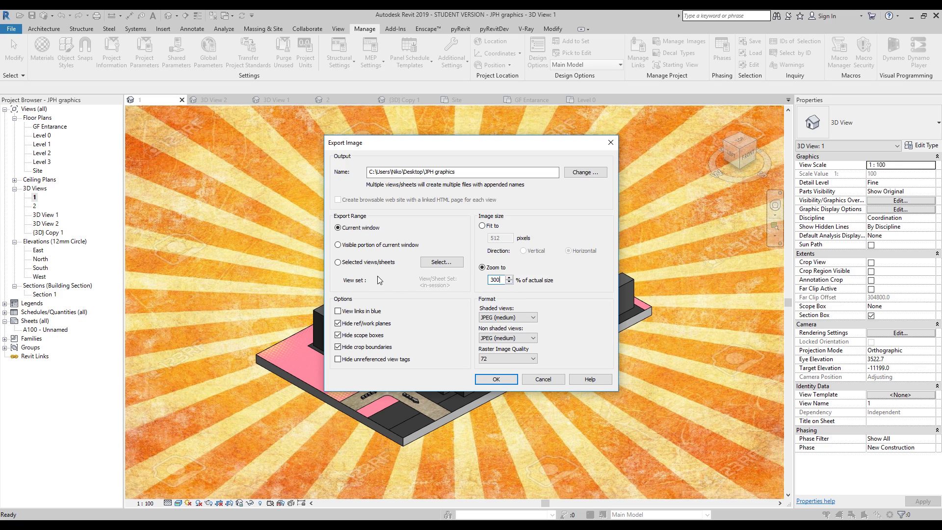
left_click(500, 317)
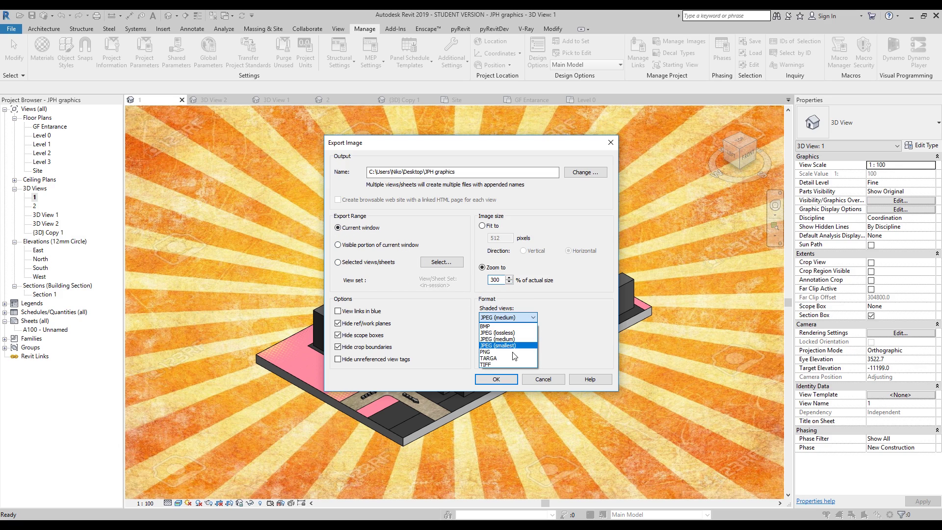
left_click(493, 365)
left_click(508, 337)
left_click(490, 385)
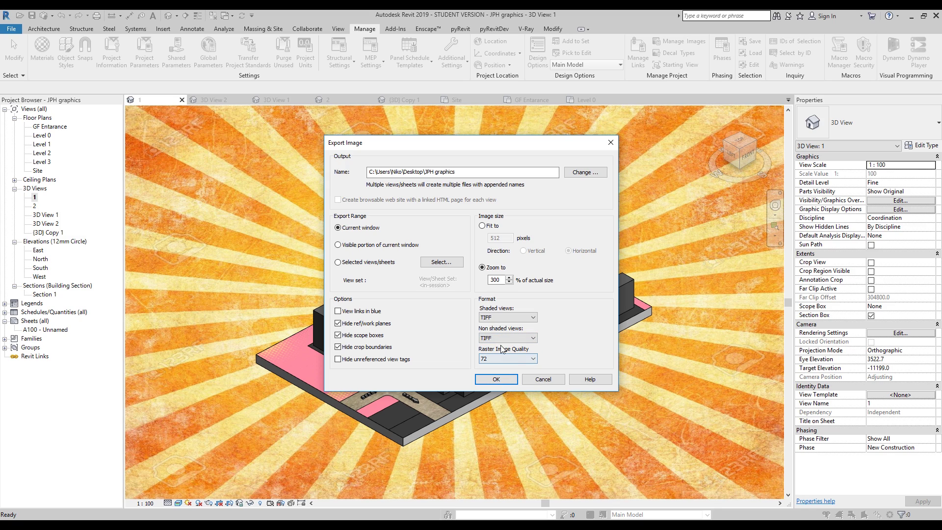
left_click(505, 359)
left_click(487, 383)
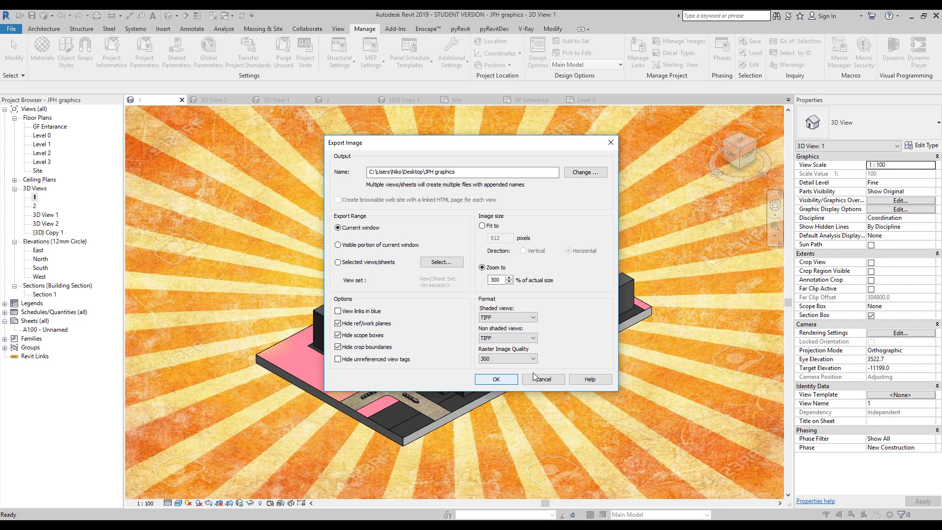
left_click(508, 382)
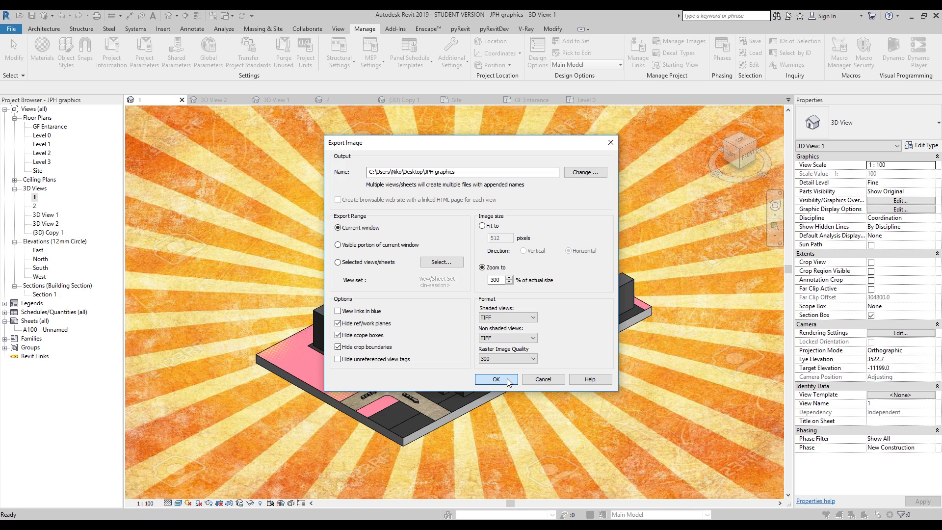
left_click(508, 382)
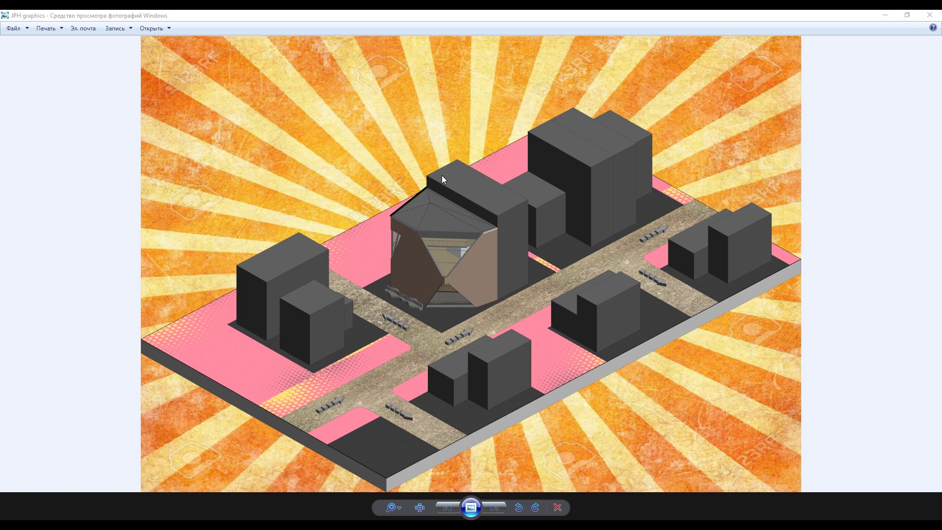
Inspect the exported JPH graphics image up close and as a whole in the photo viewer, and close it.
scroll(269, 311, "up", 5)
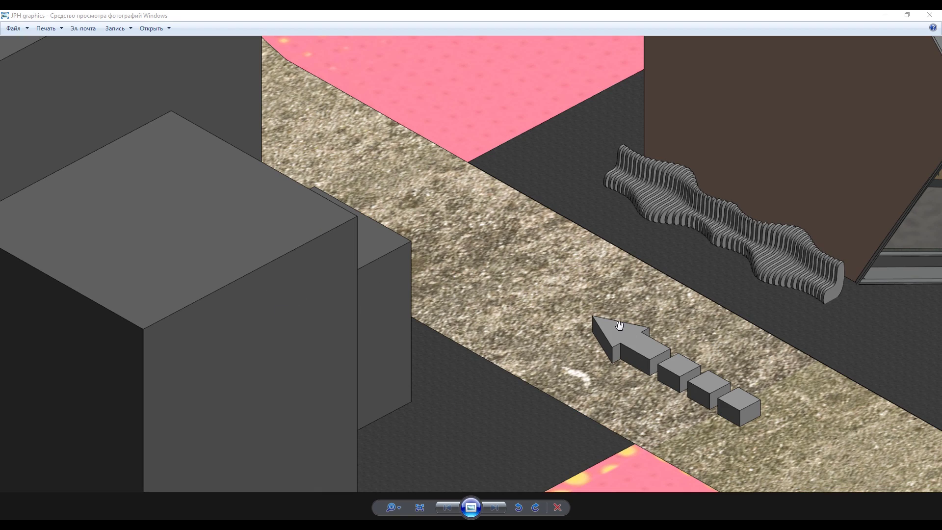
scroll(568, 320, "down", 5)
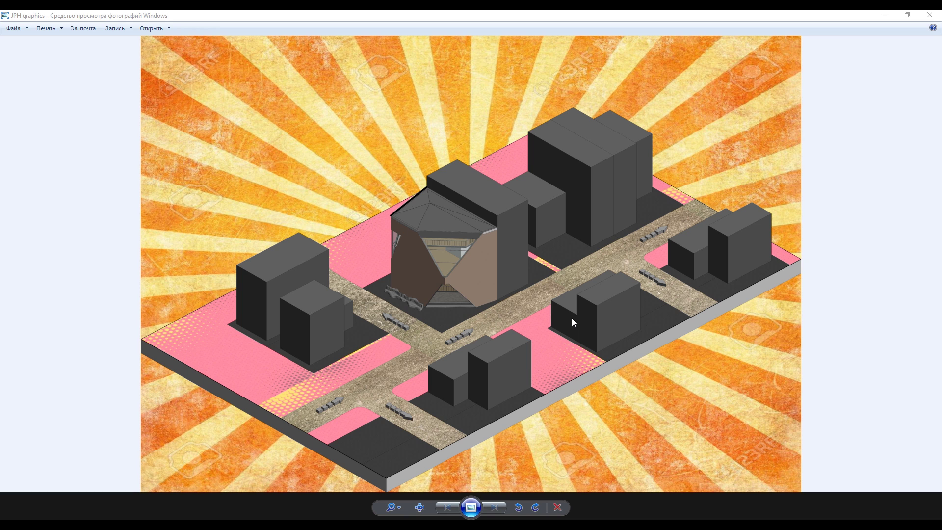
left_click(929, 14)
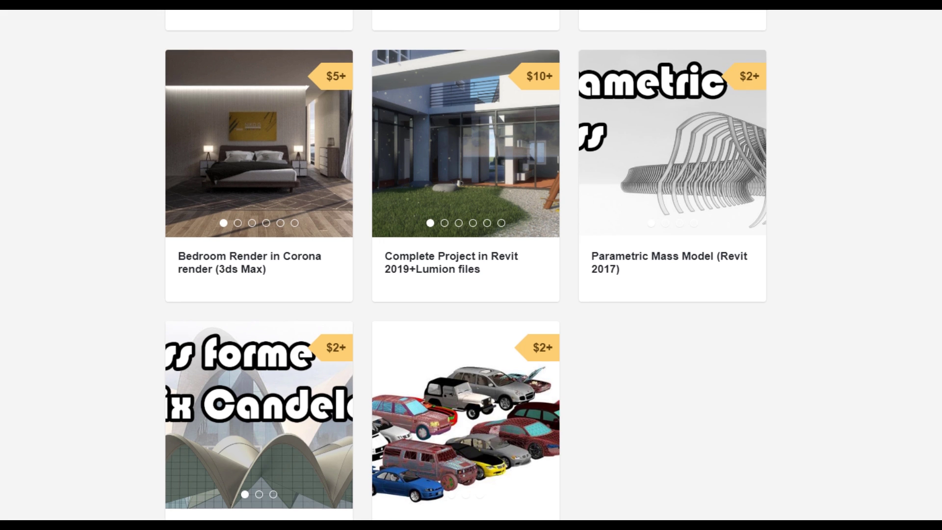
Browse the models and scripts offered on the online store page.
scroll(465, 265, "up", 10)
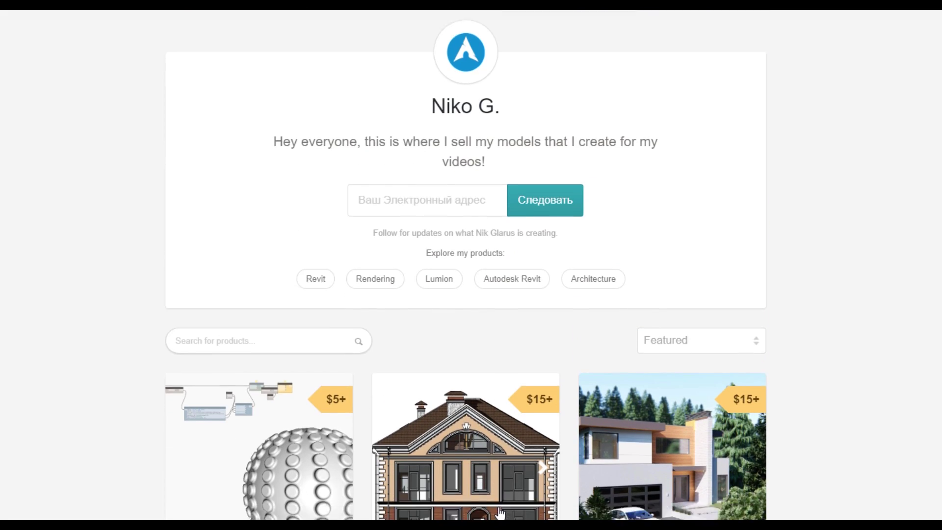
scroll(246, 446, "down", 2)
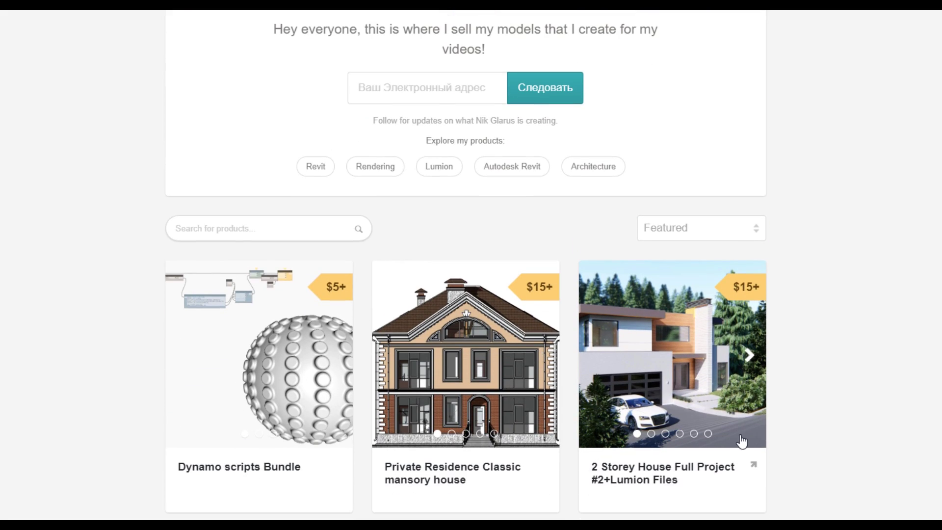
scroll(469, 375, "down", 2)
scroll(468, 375, "down", 3)
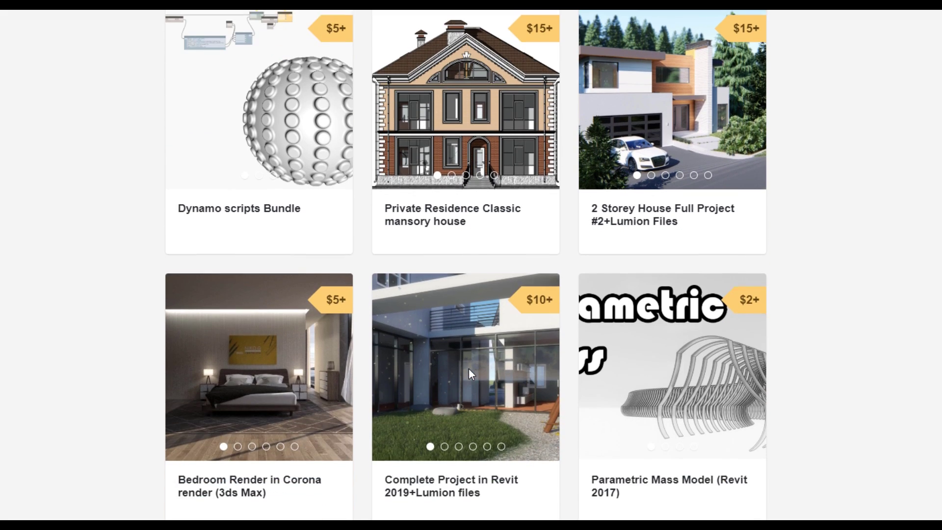
scroll(469, 368, "up", 3)
scroll(842, 360, "up", 5)
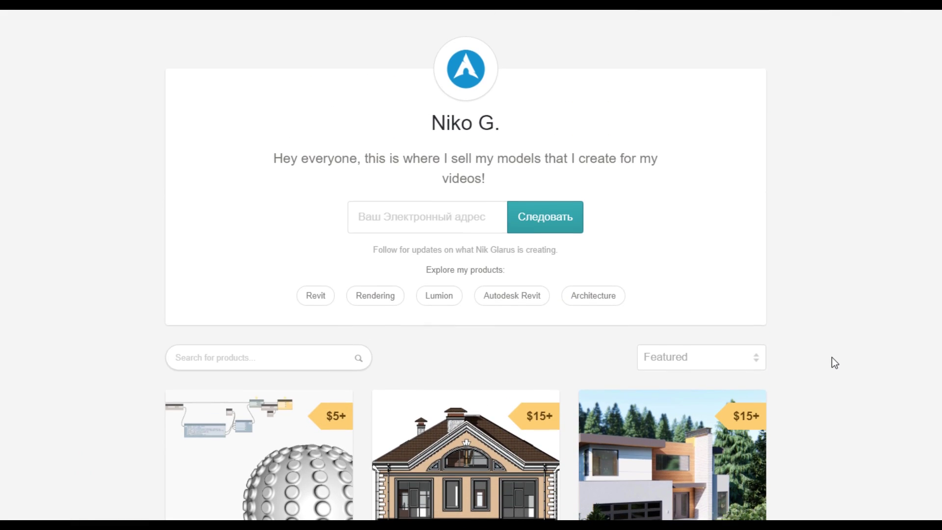
scroll(833, 356, "down", 5)
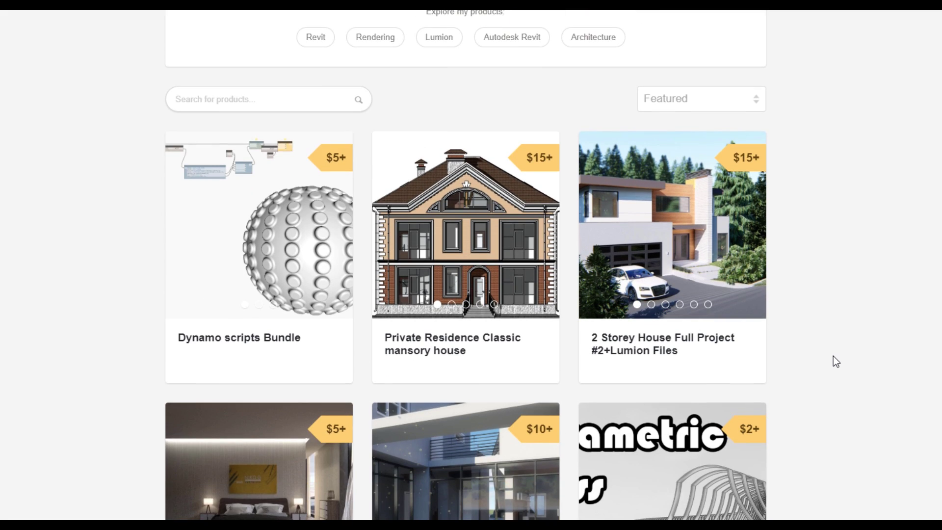
scroll(831, 361, "down", 3)
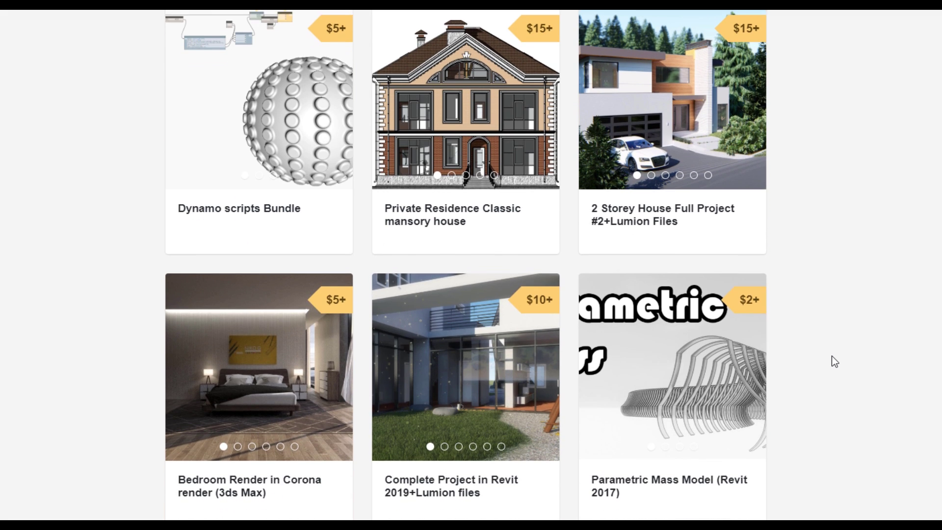